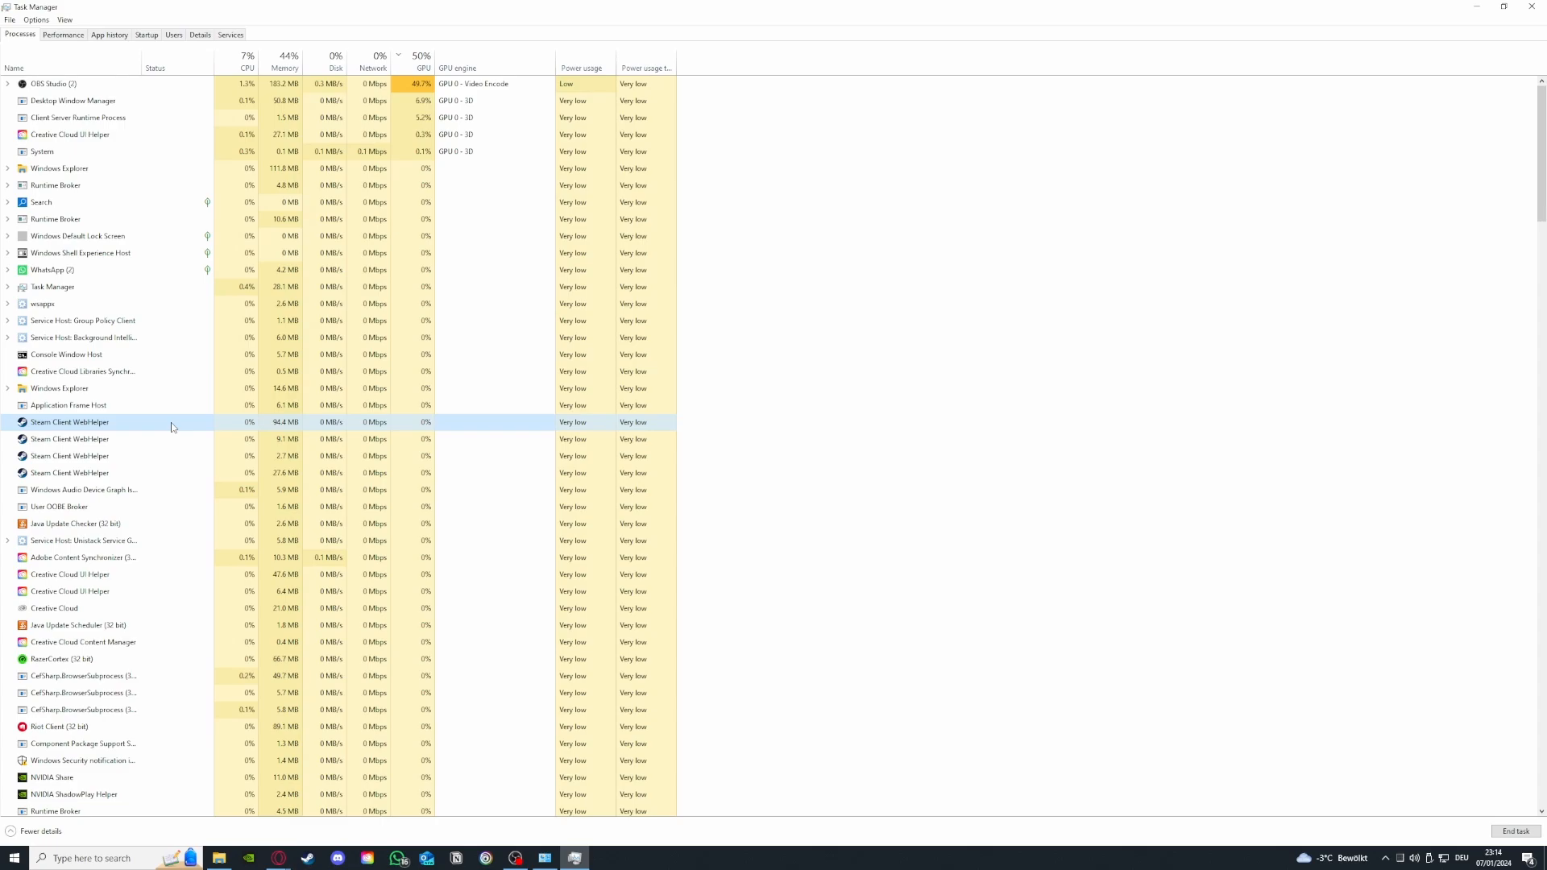
End the selected Steam Client WebHelper process.
right_click(171, 427)
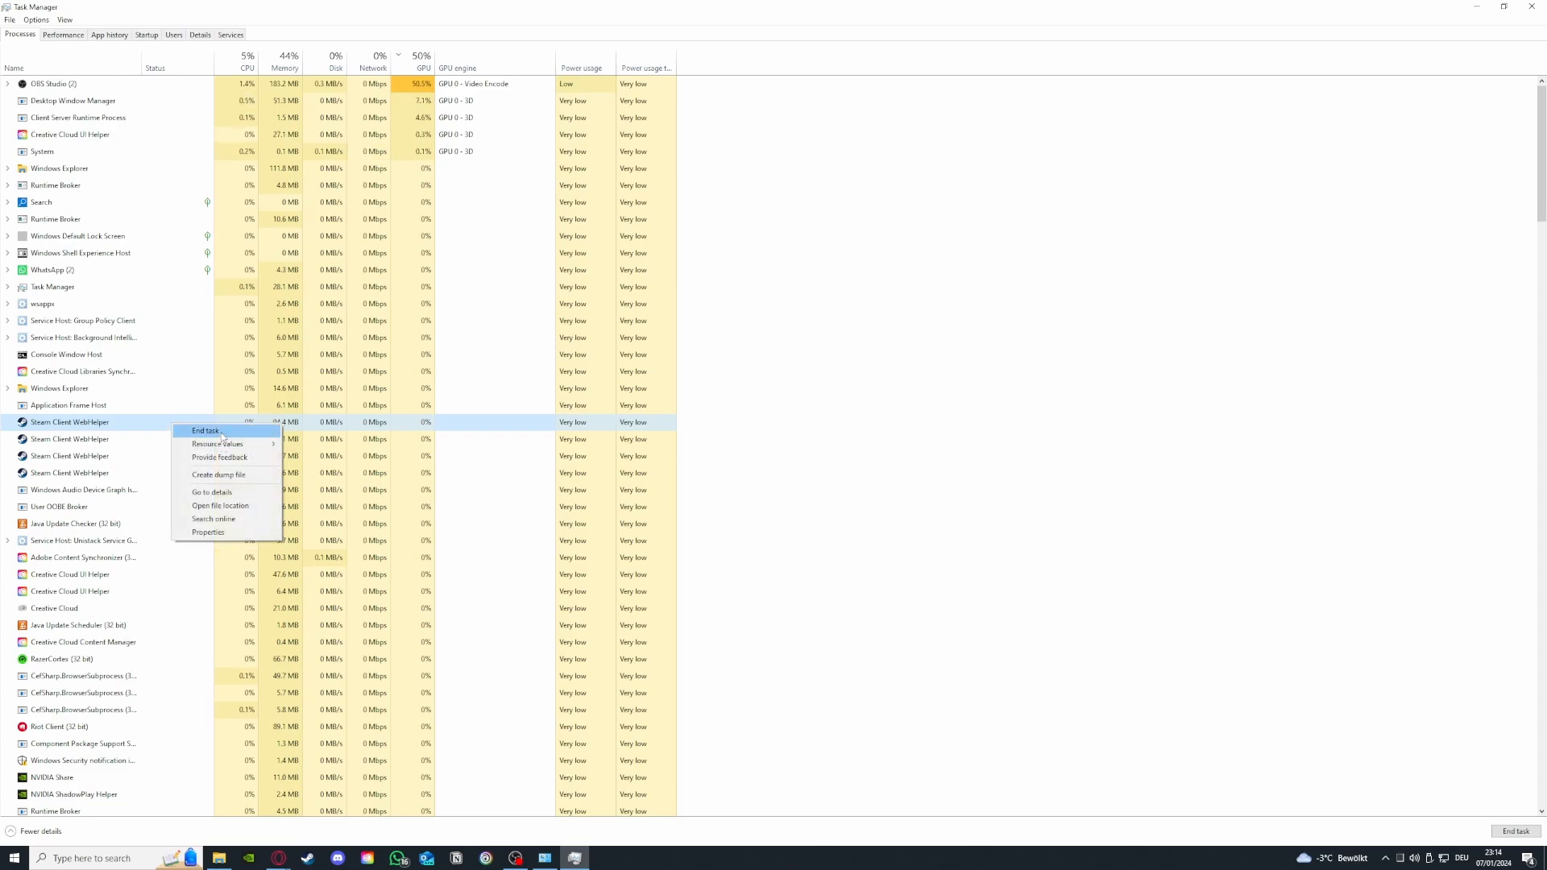
click(220, 434)
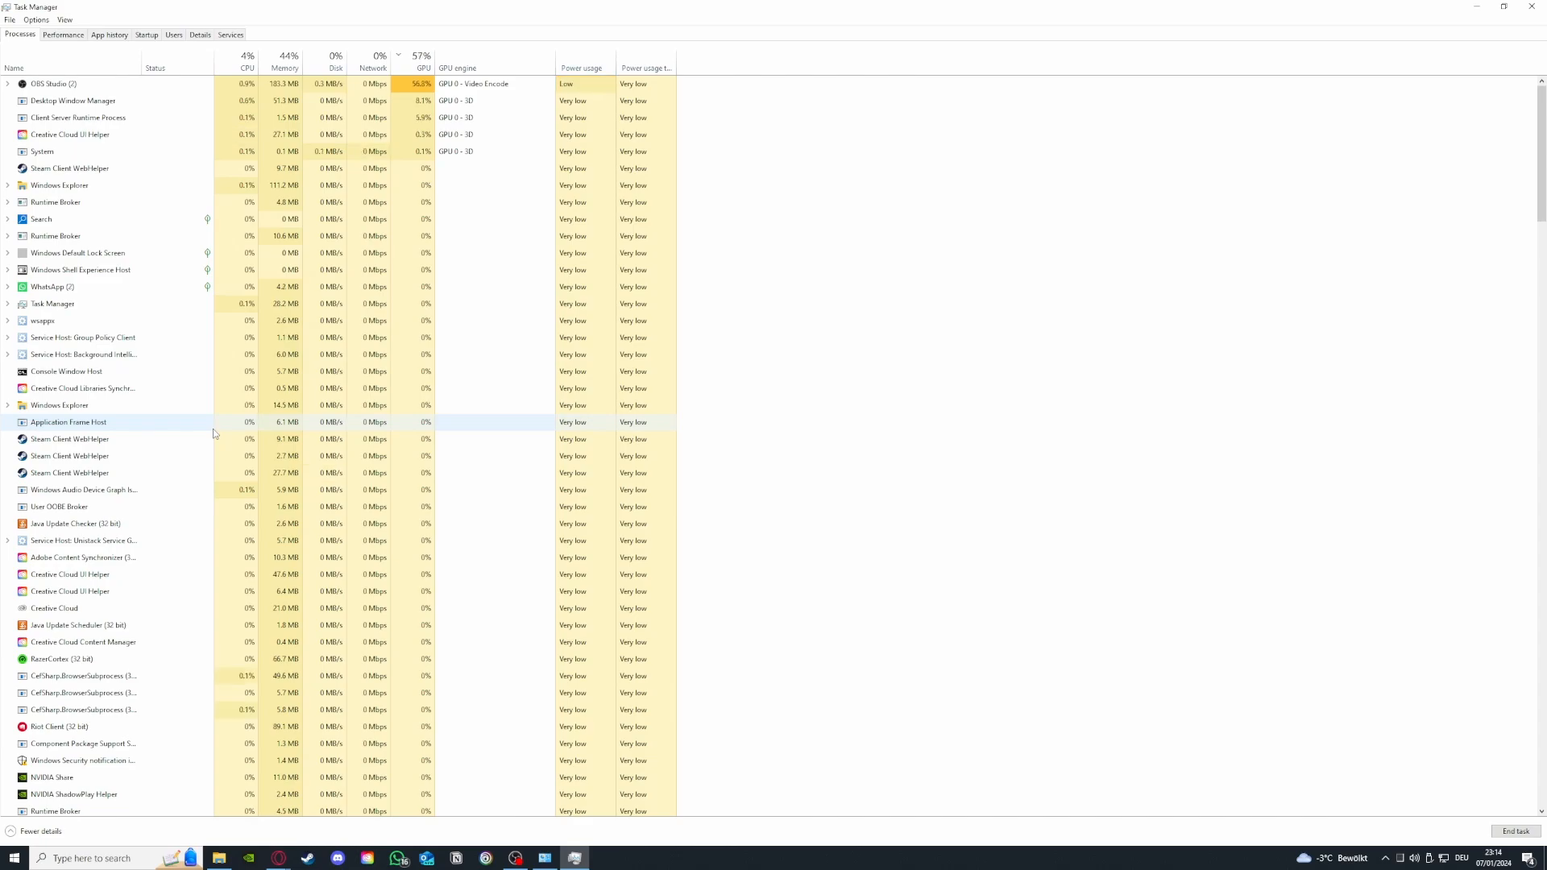
Check the performance graphs for memory, CPU and GPU, and look over the list of running processes again.
click(83, 38)
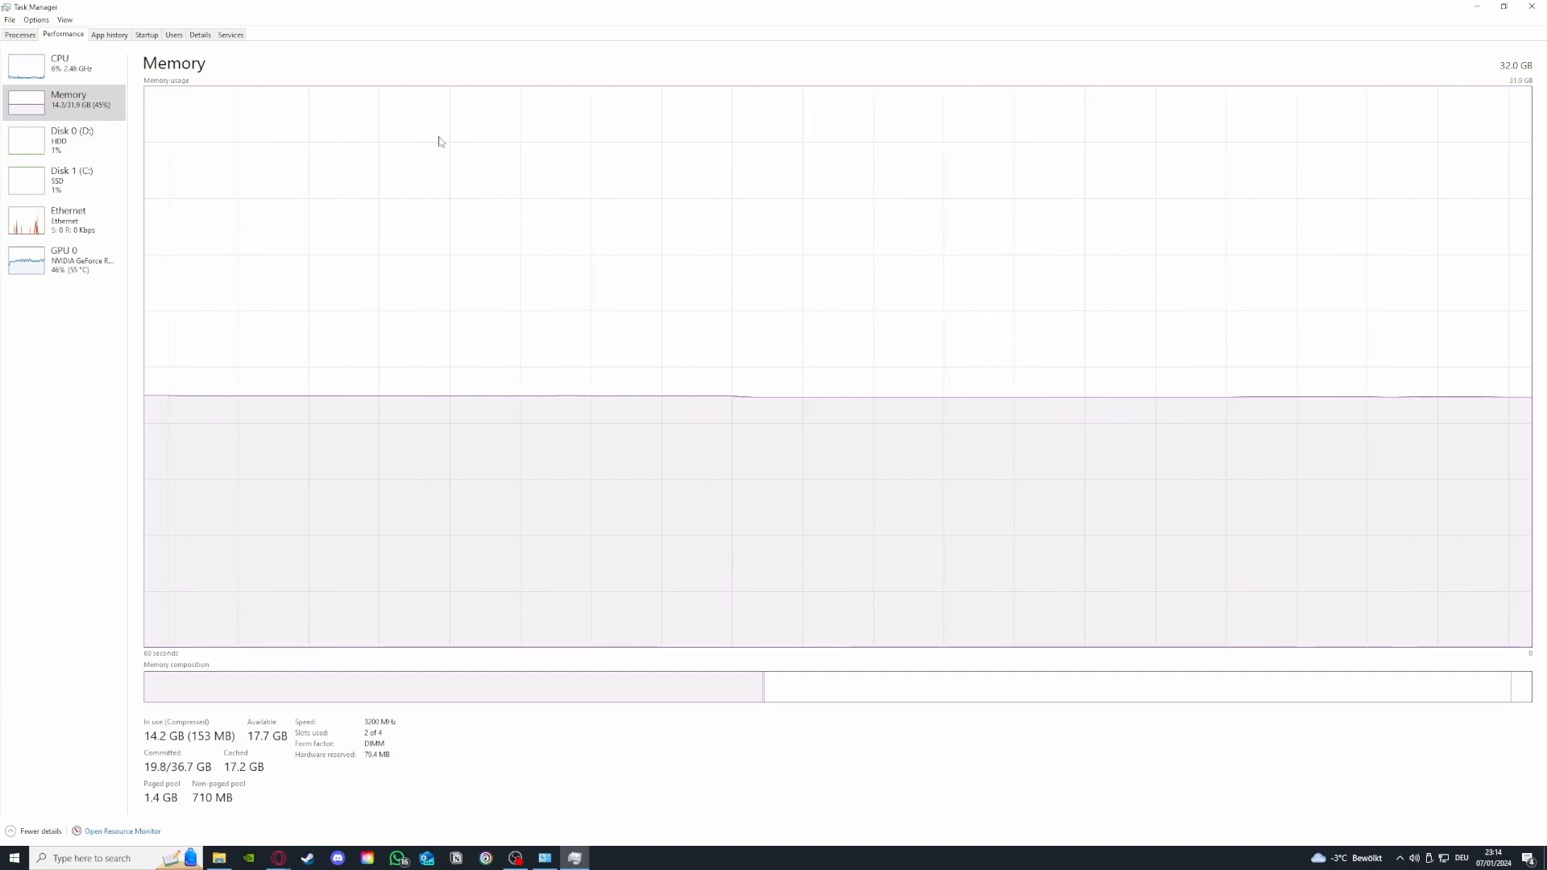
click(58, 64)
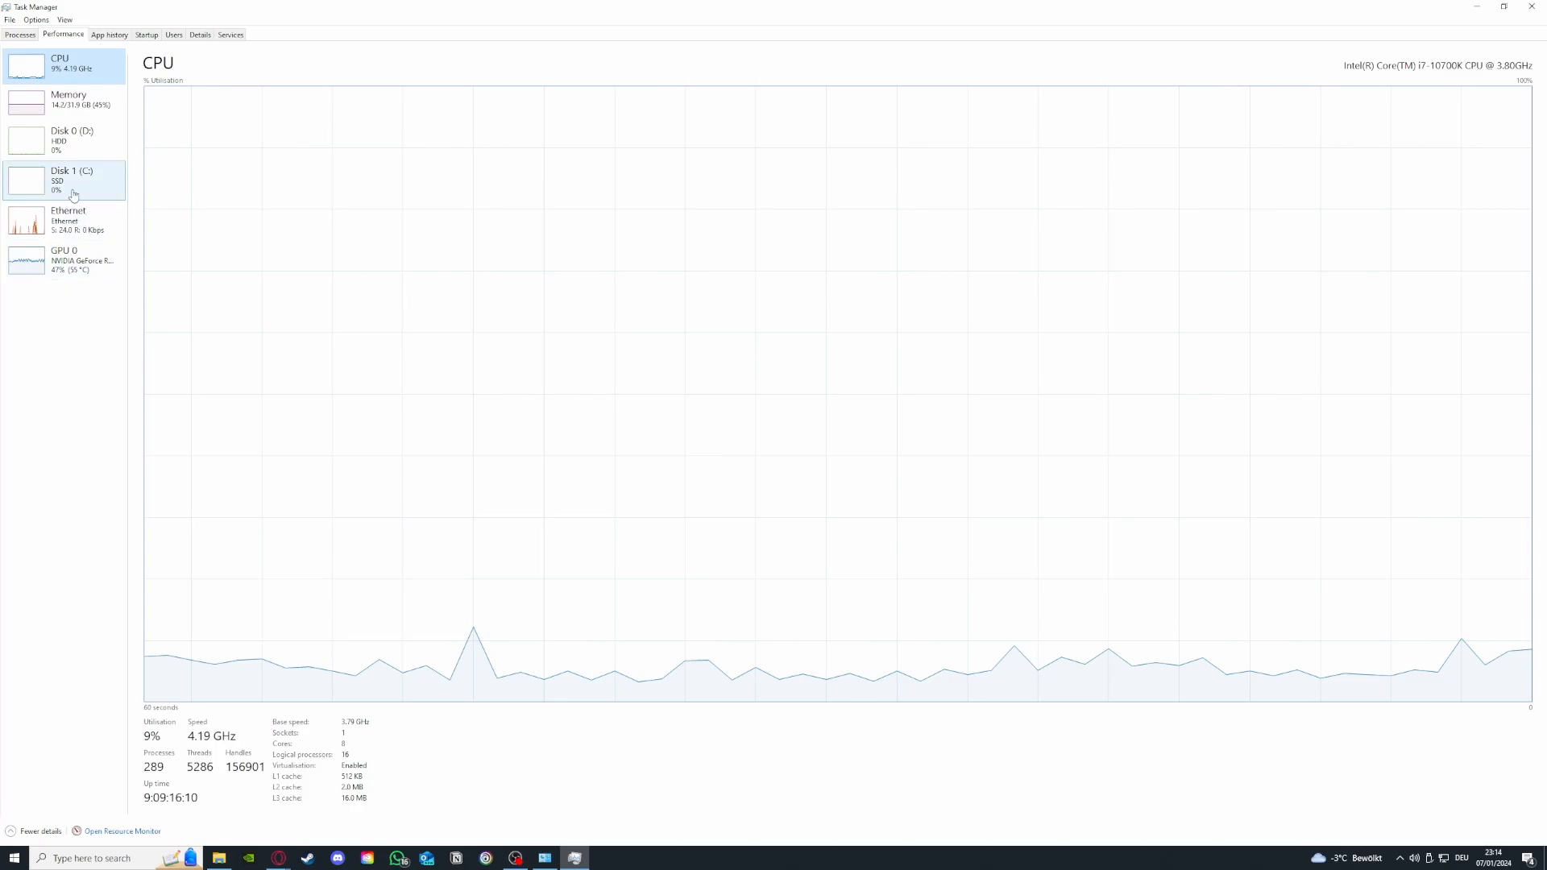
click(65, 259)
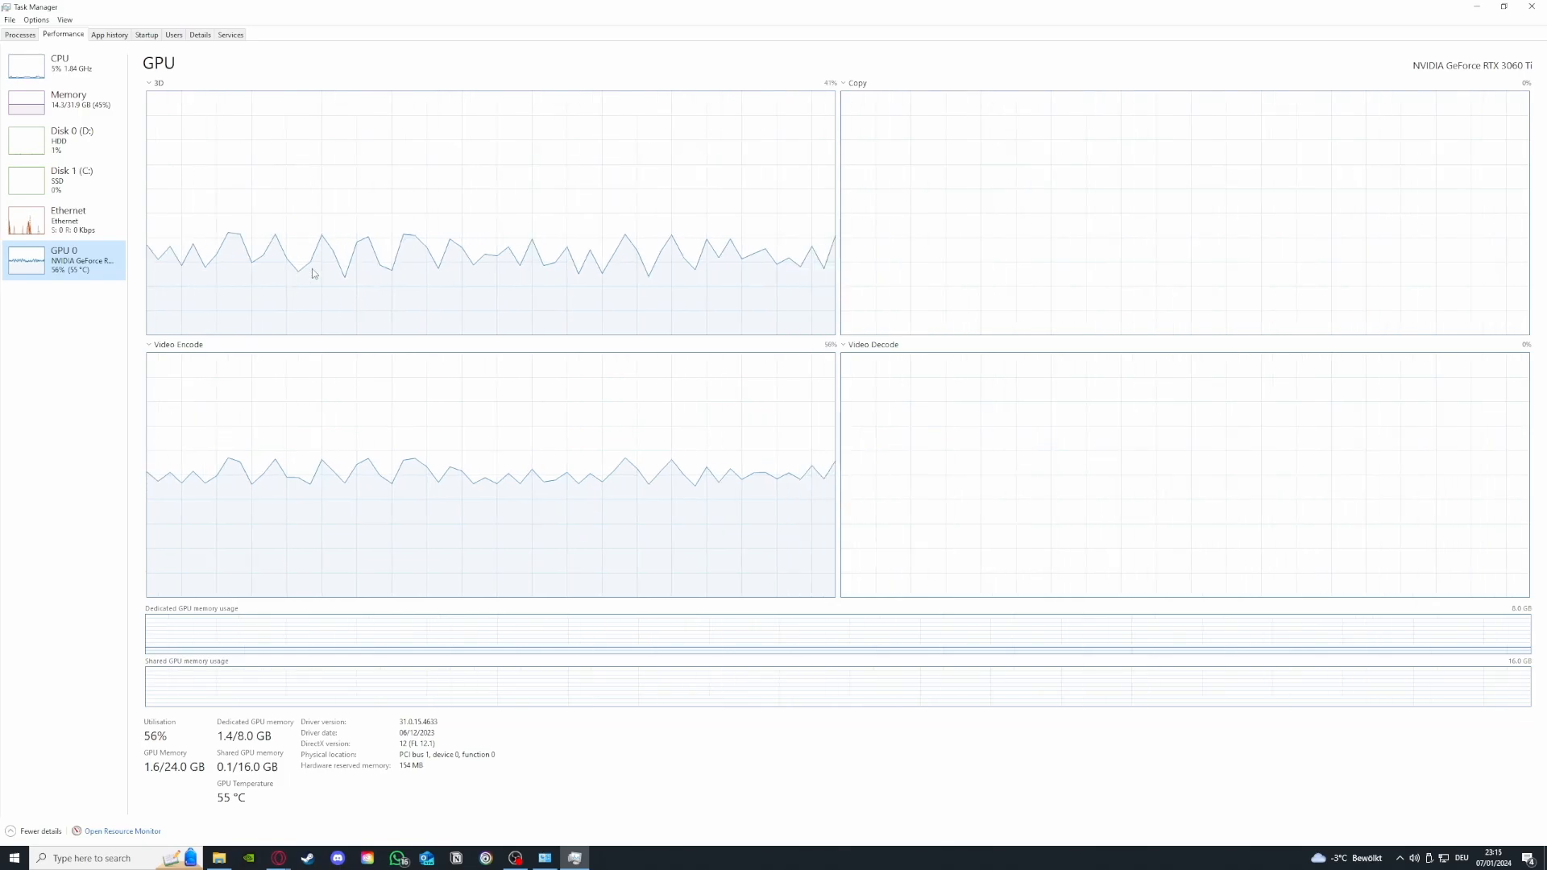
click(17, 35)
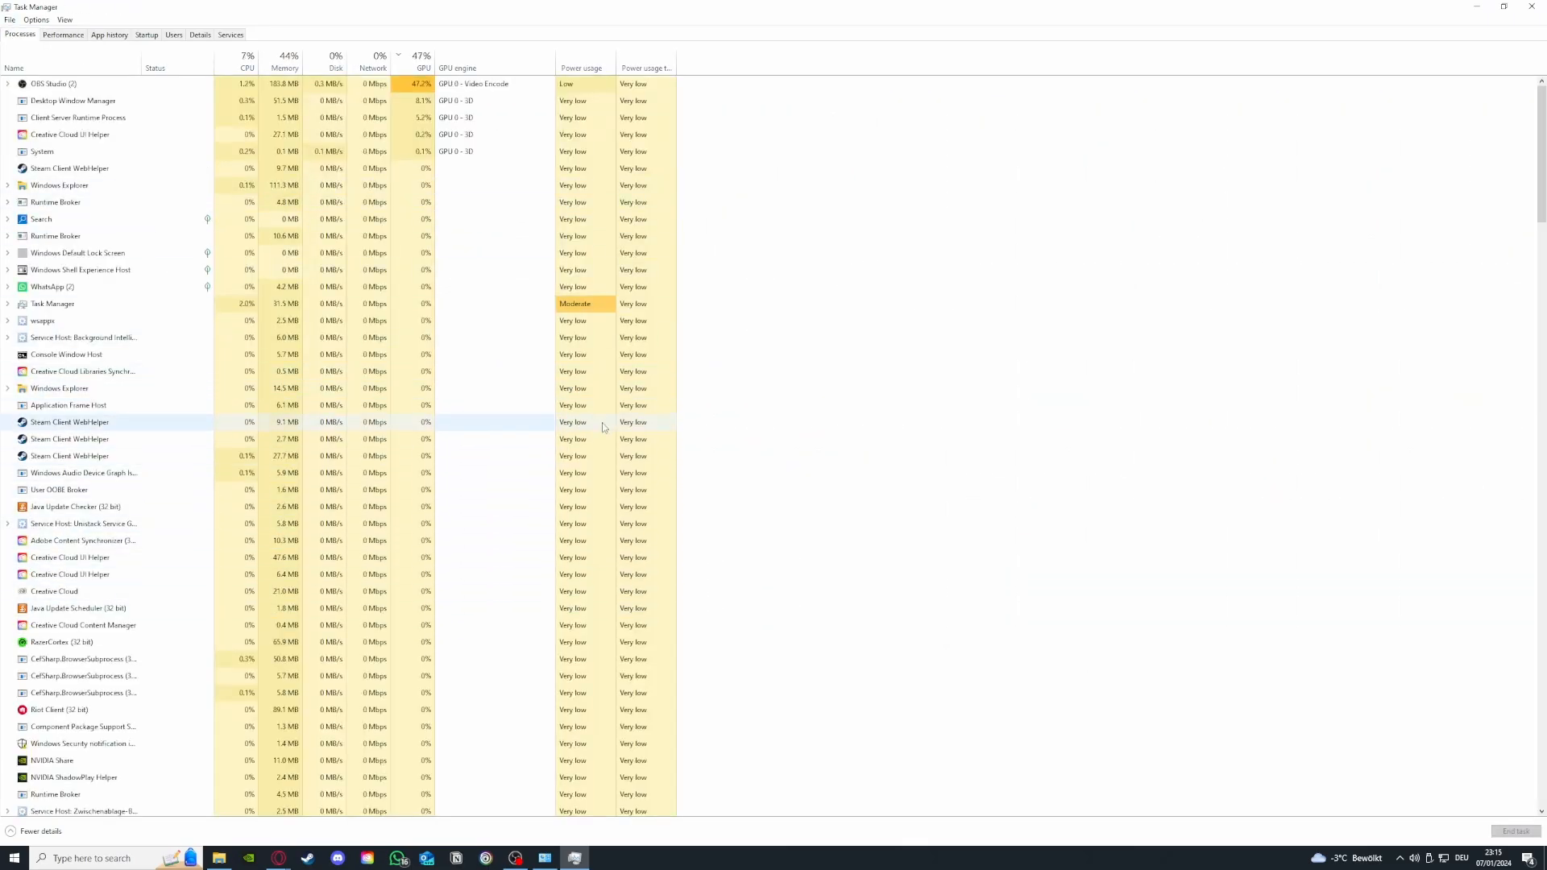
scroll(168, 446, down, 2)
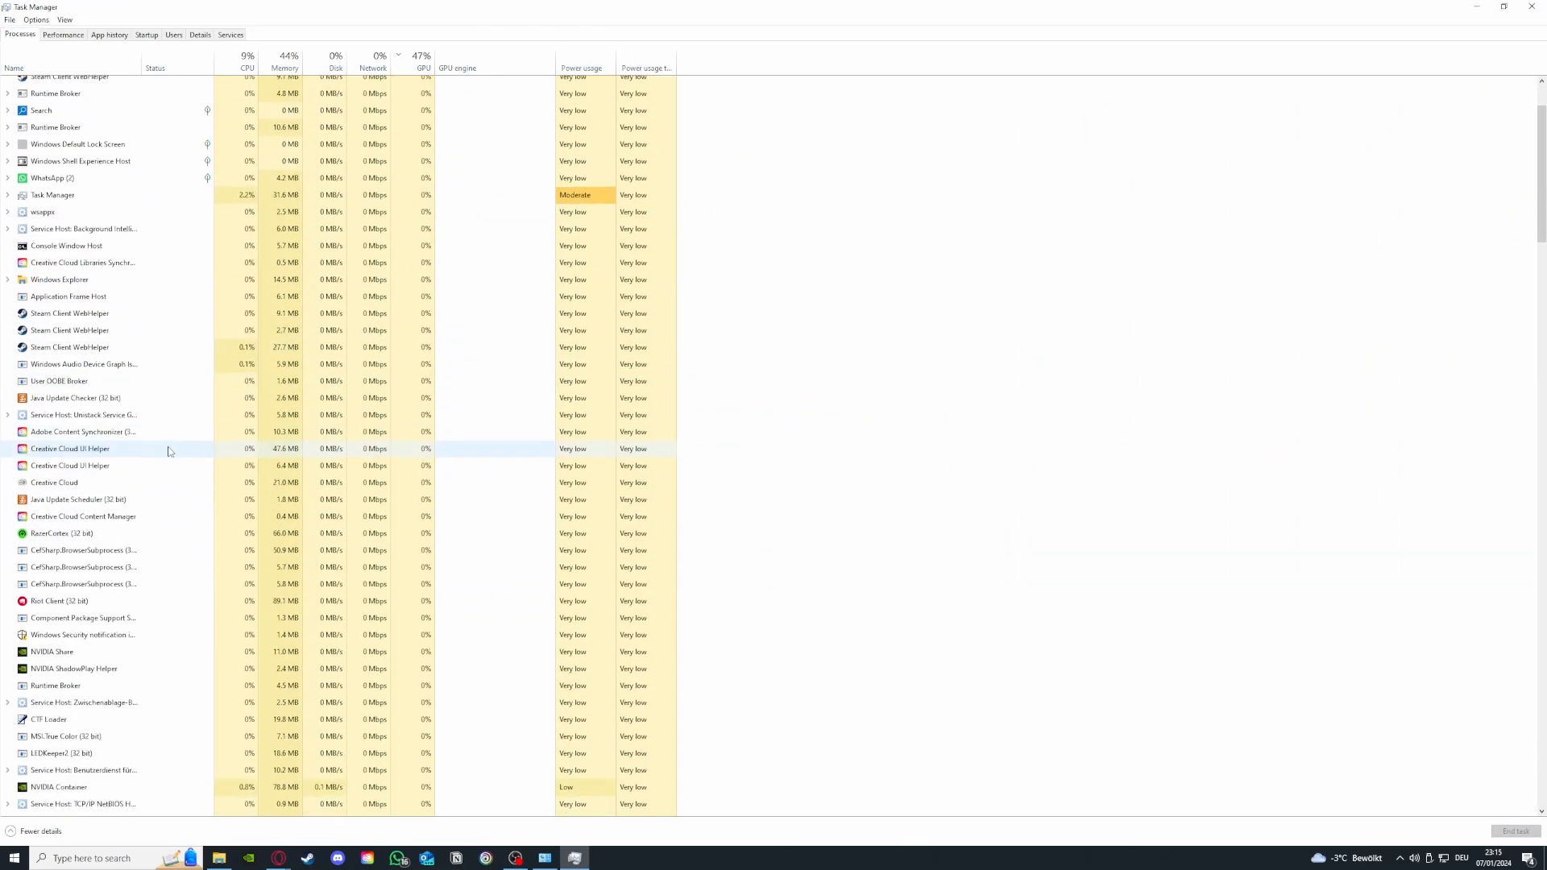
scroll(181, 447, up, 2)
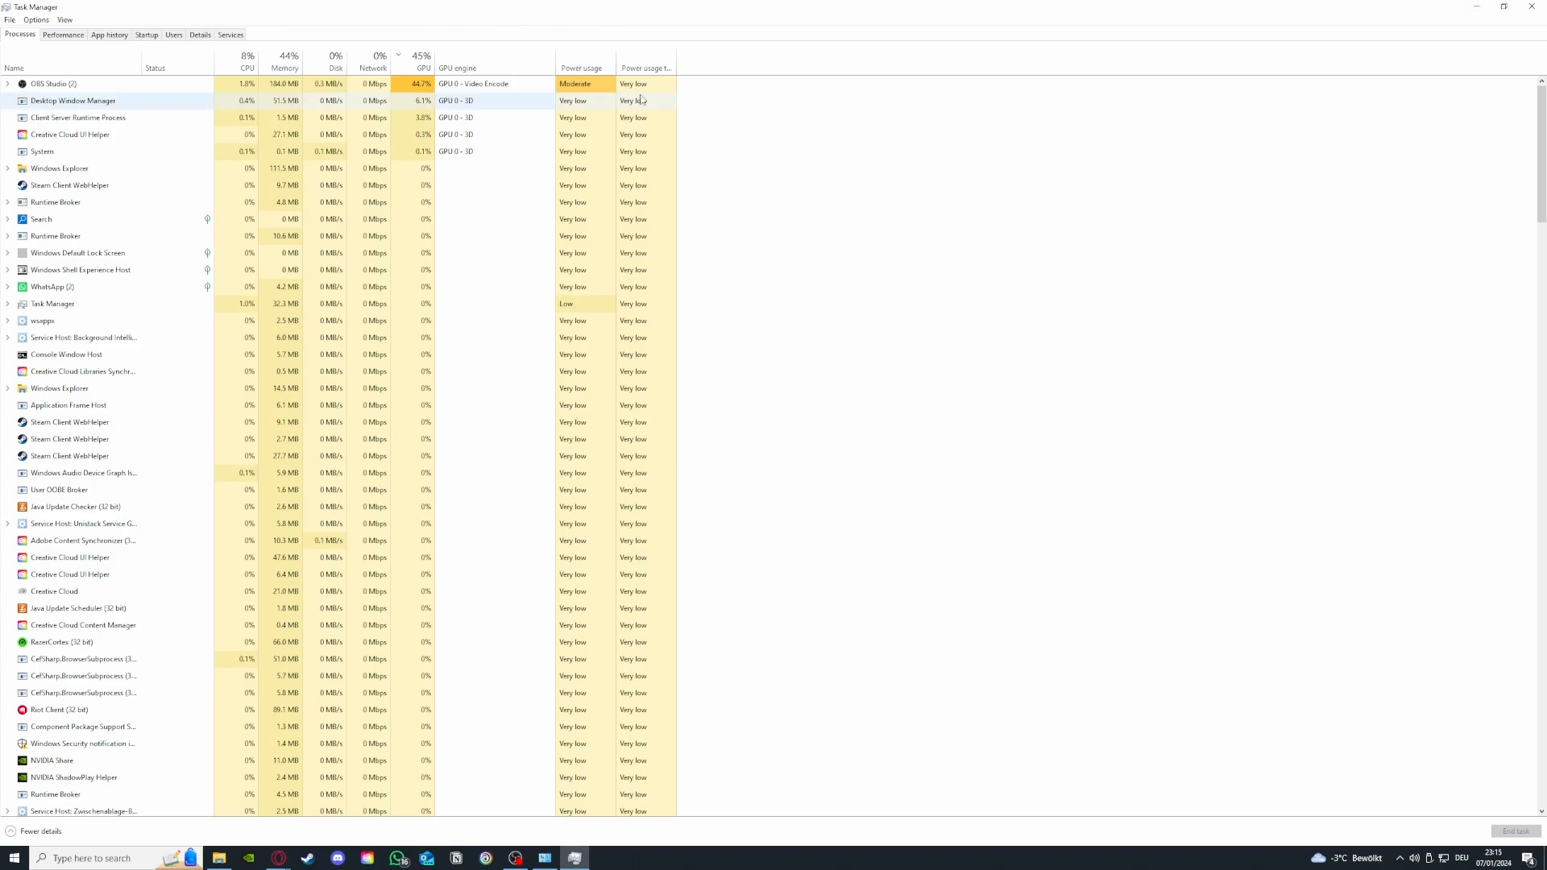
Review the startup apps, including the actions available for Parsec and iCUE, and close Task Manager.
click(117, 40)
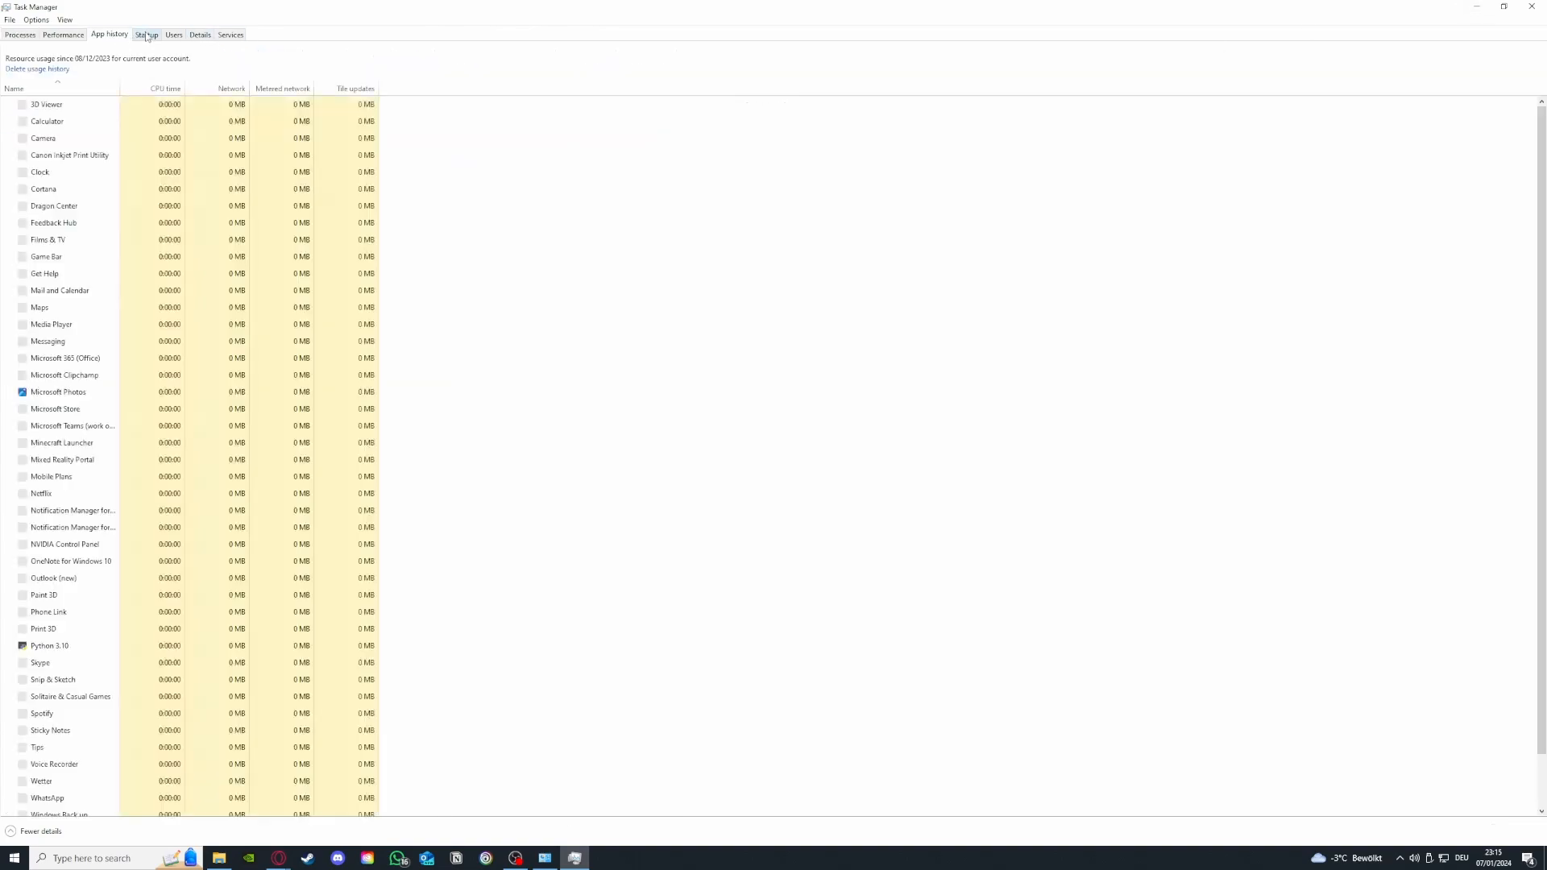
key(ctrl+Tab)
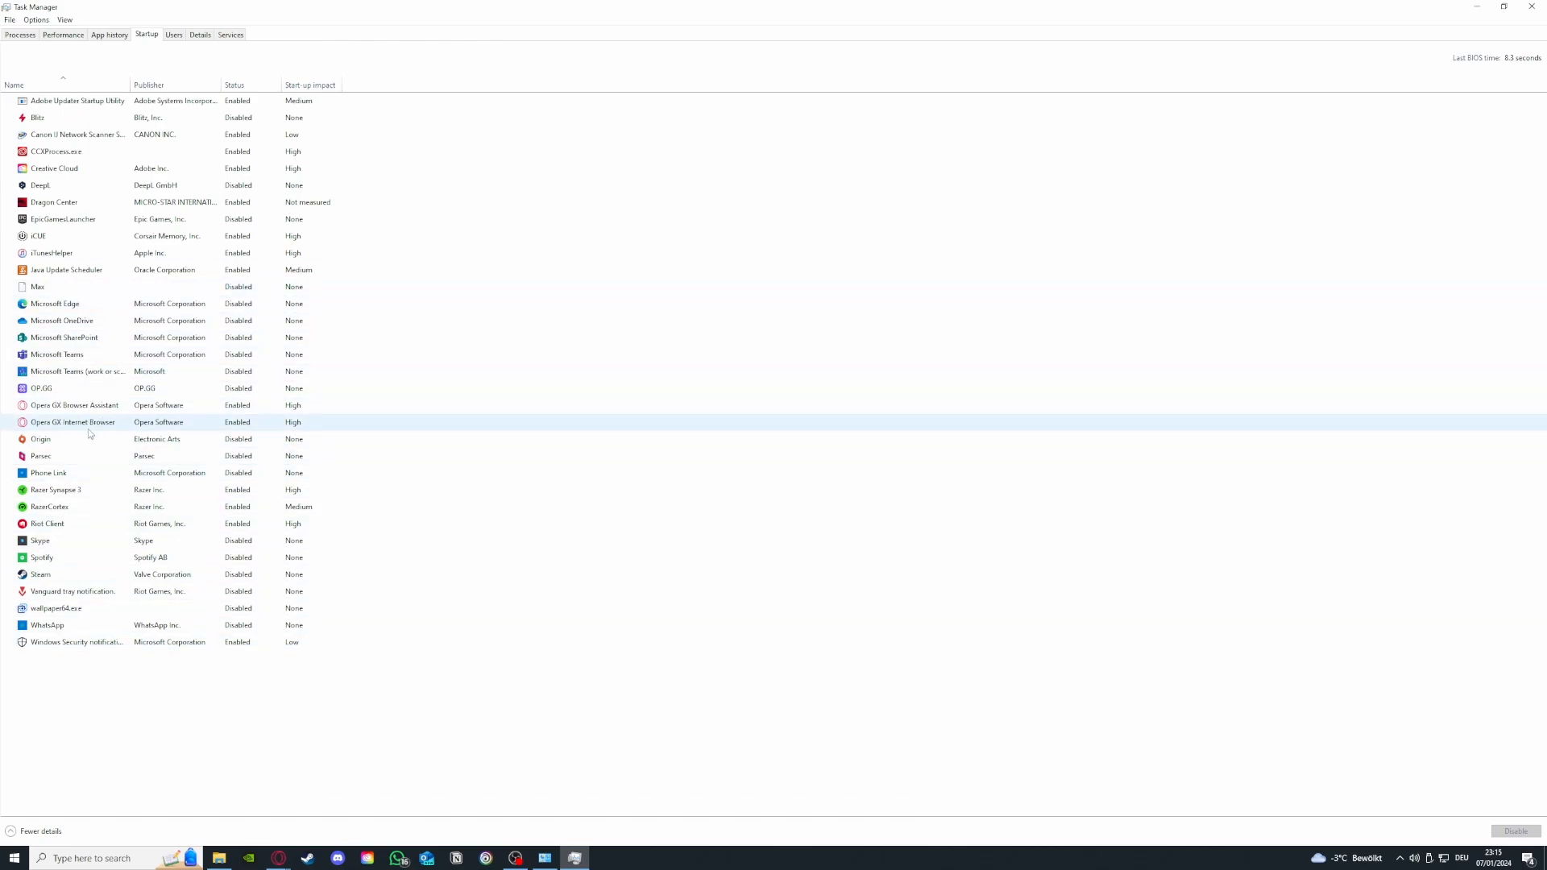
click(101, 457)
right_click(101, 458)
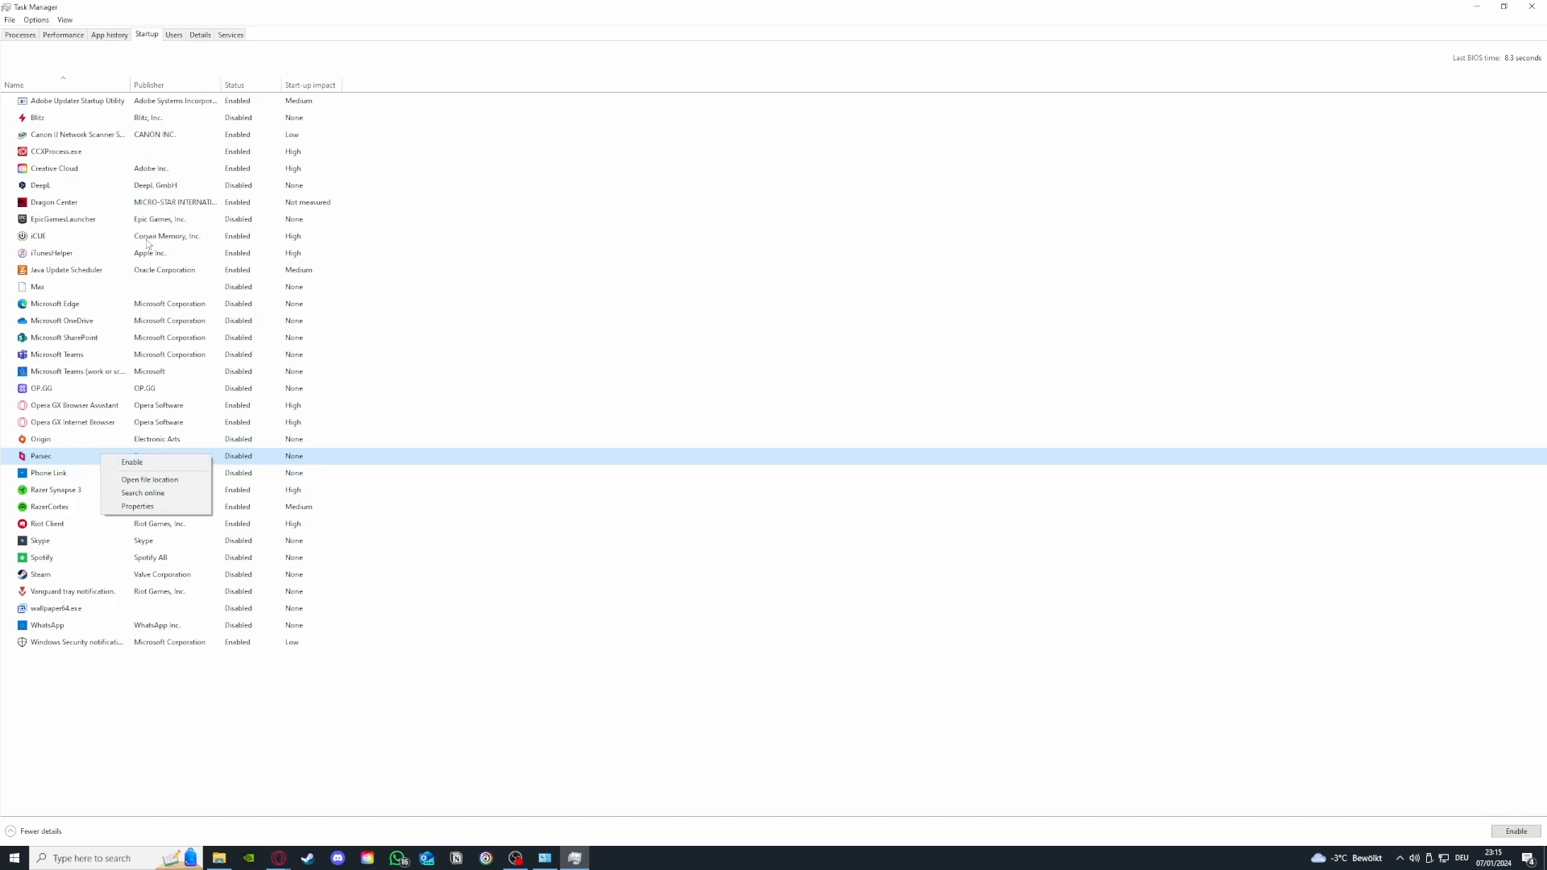
right_click(90, 241)
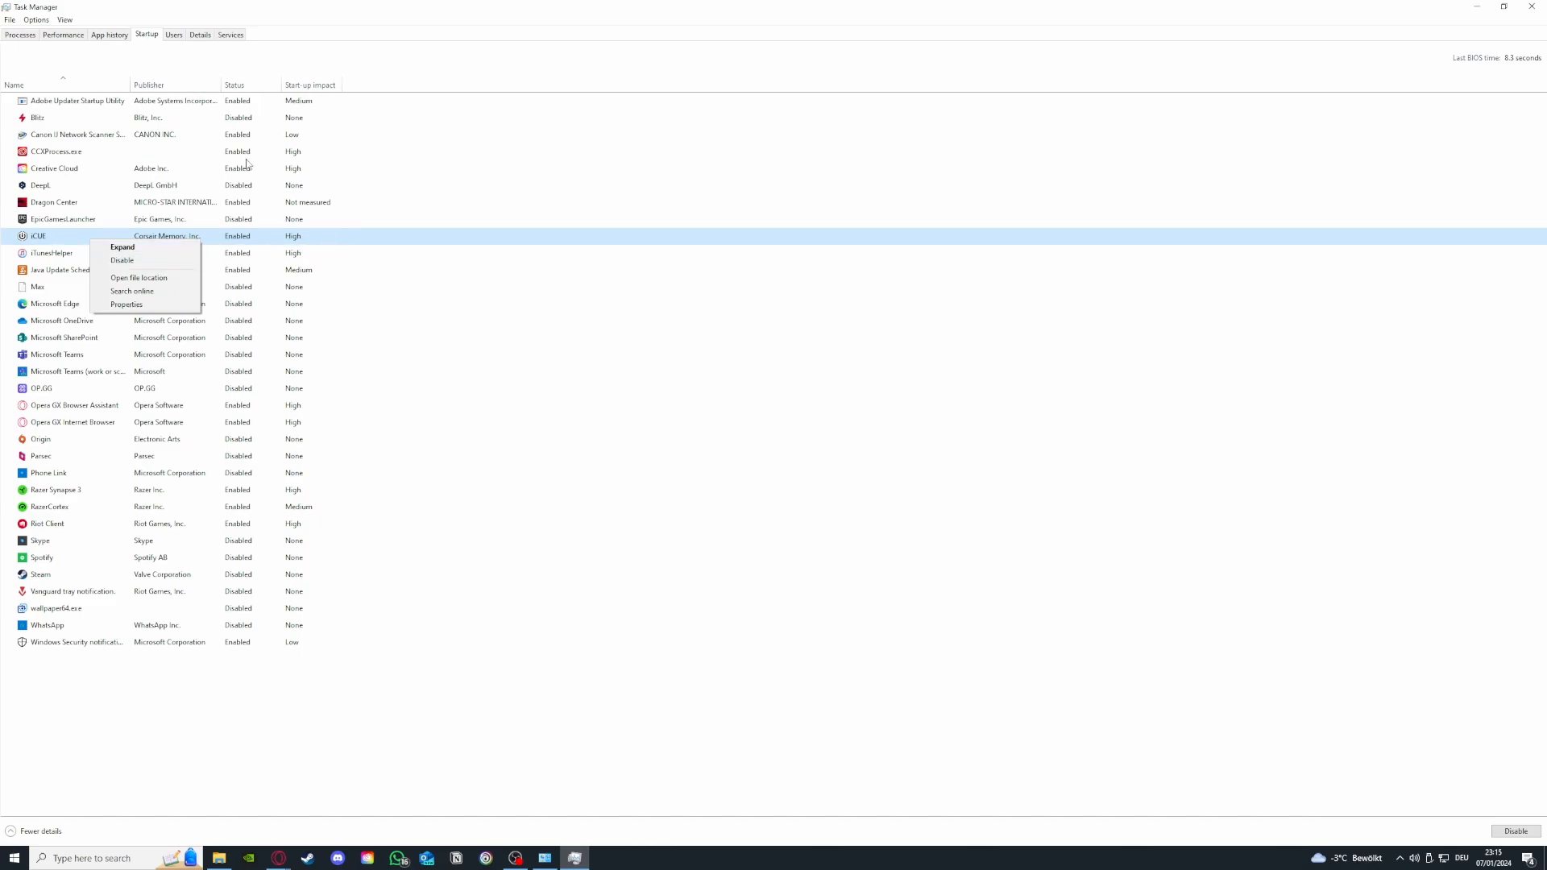
click(165, 262)
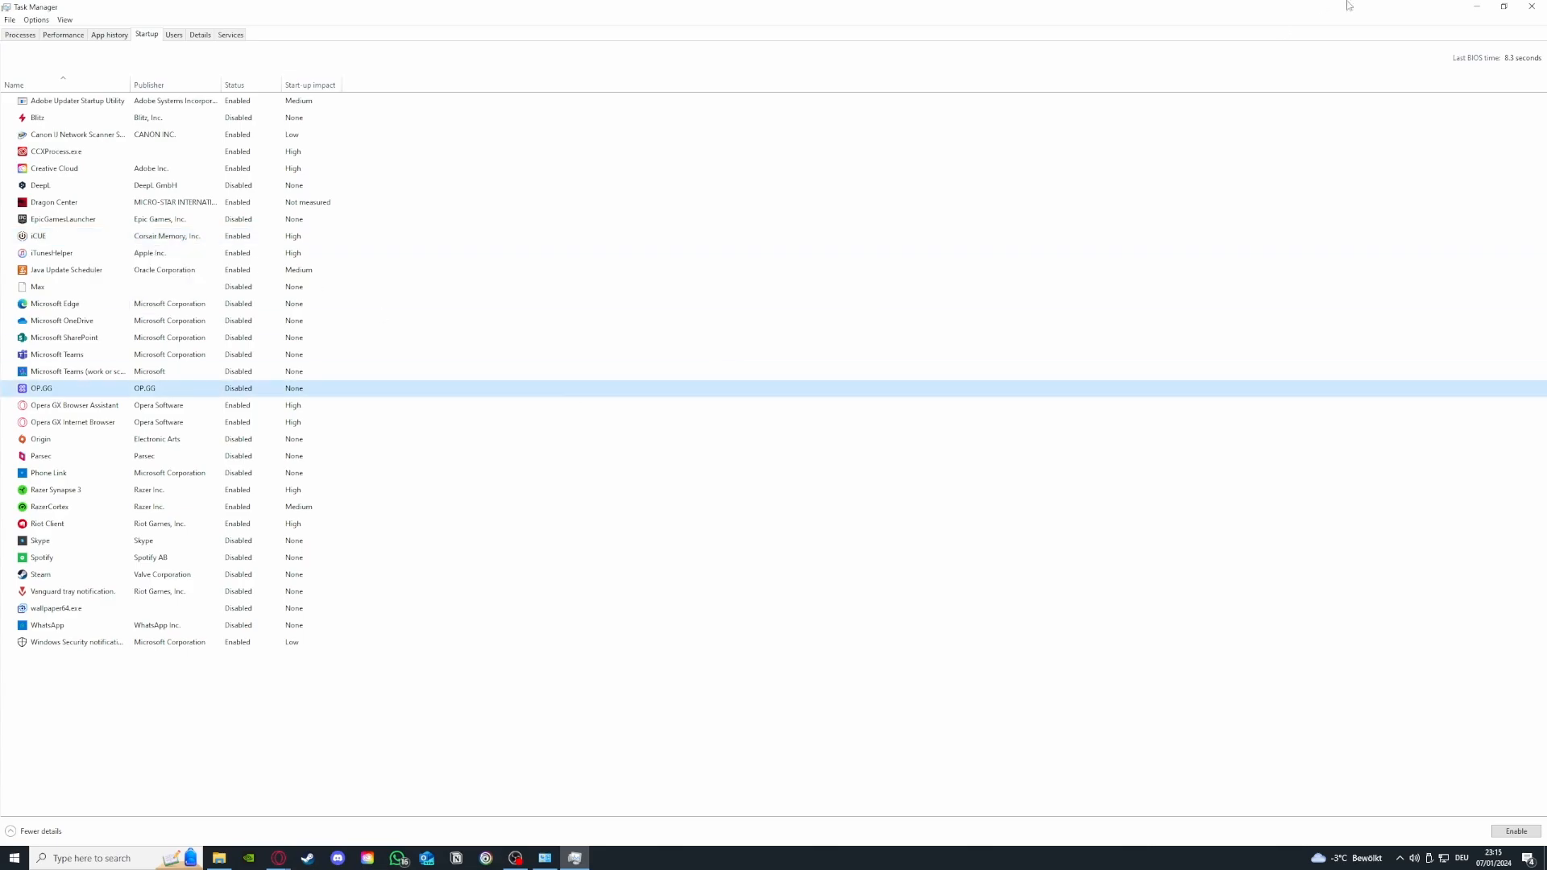
click(1532, 6)
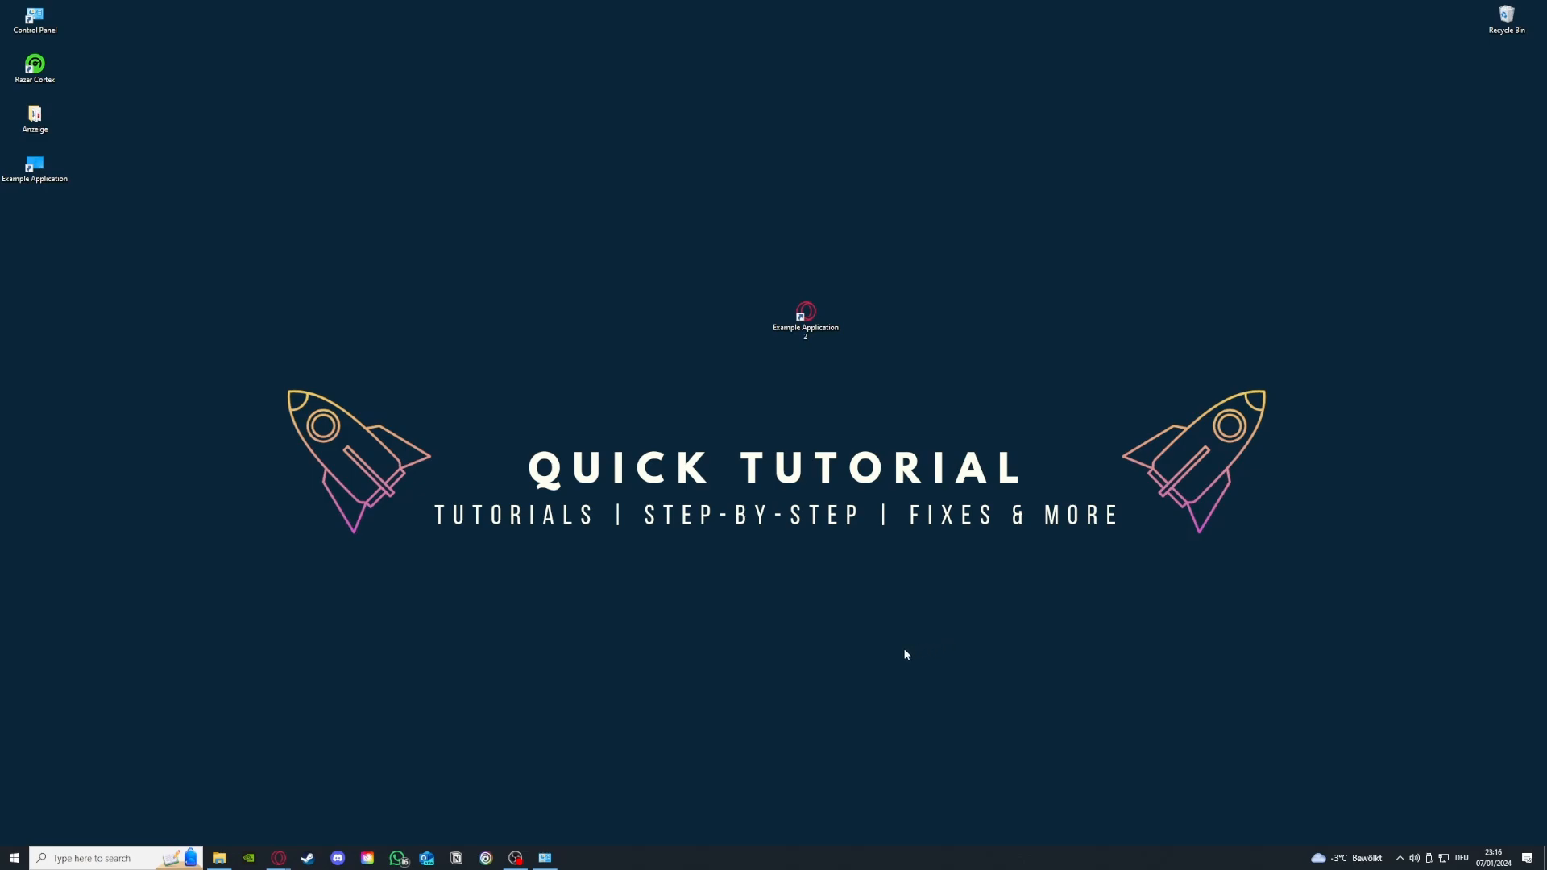
Reopen Task Manager from the desktop and enlarge its window to show the GPU and power usage columns.
right_click(704, 866)
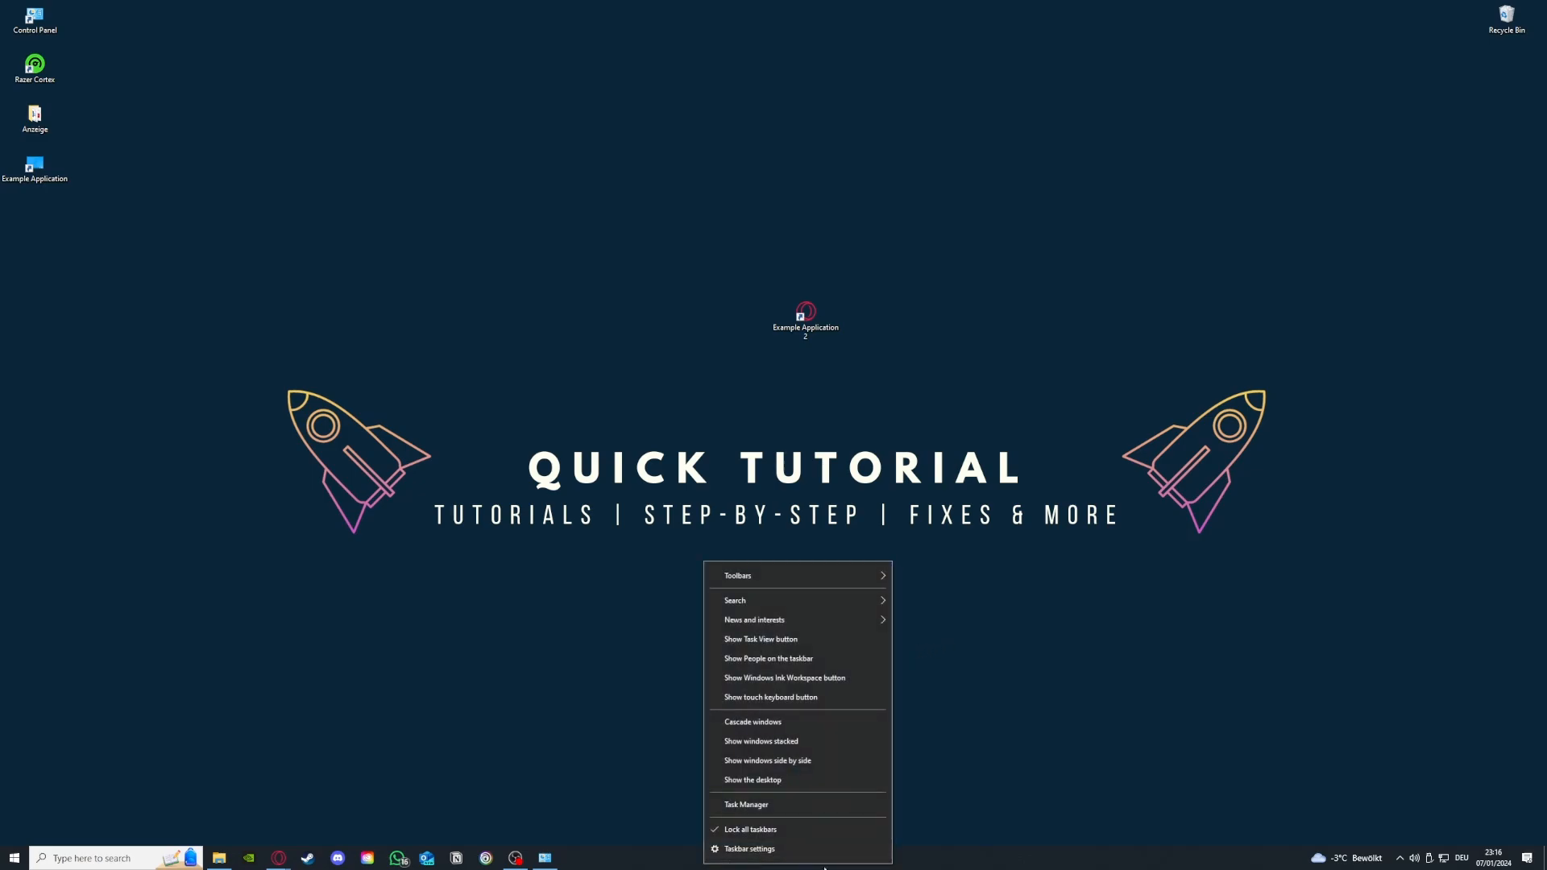
click(756, 805)
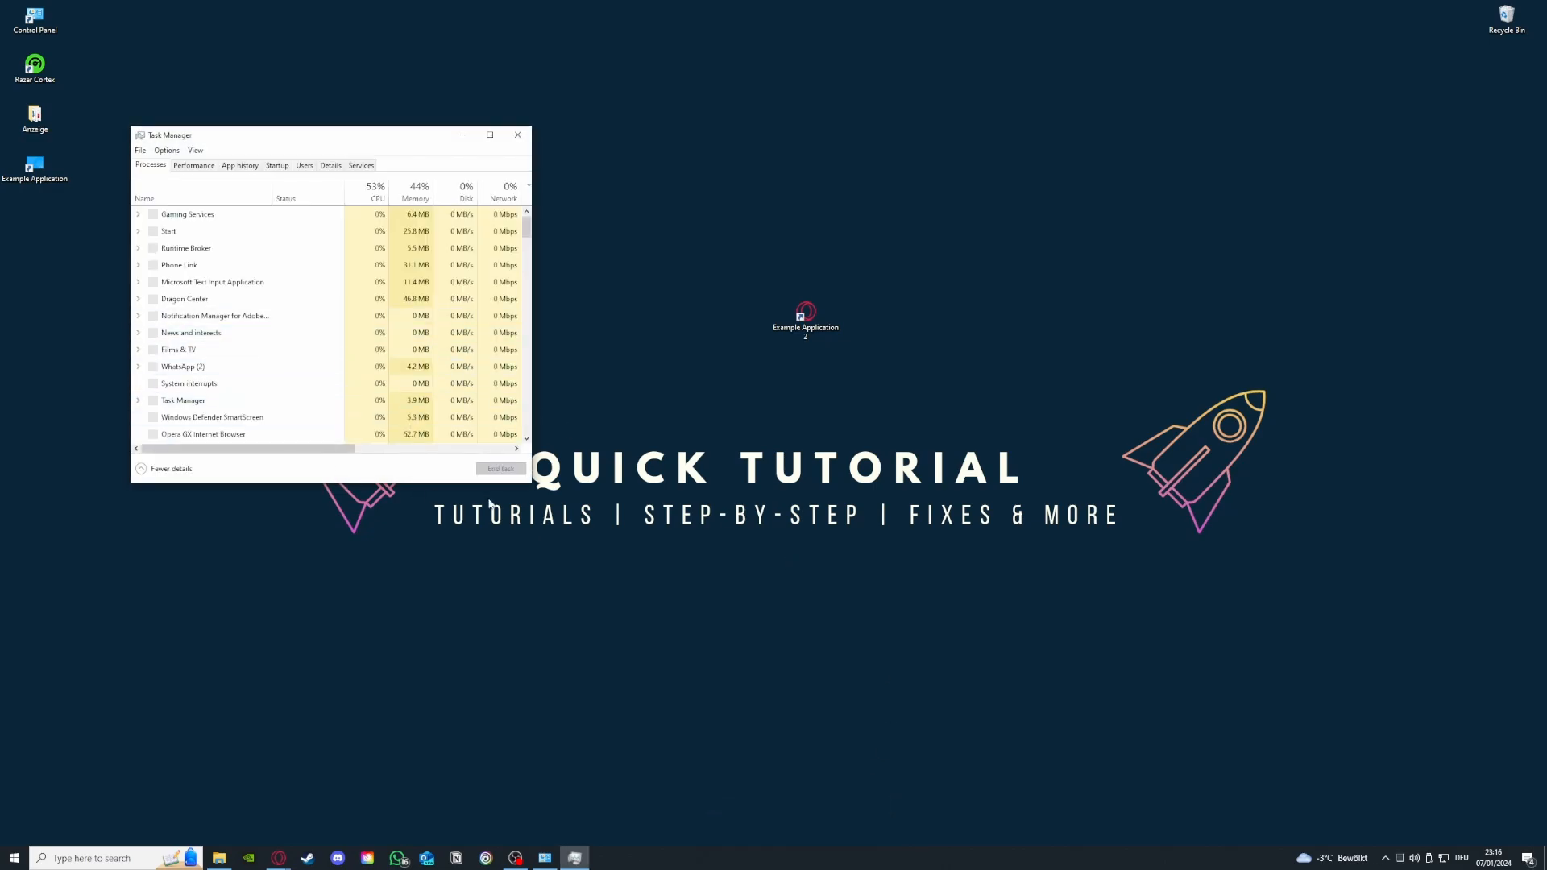
drag(525, 484, 1005, 689)
click(347, 417)
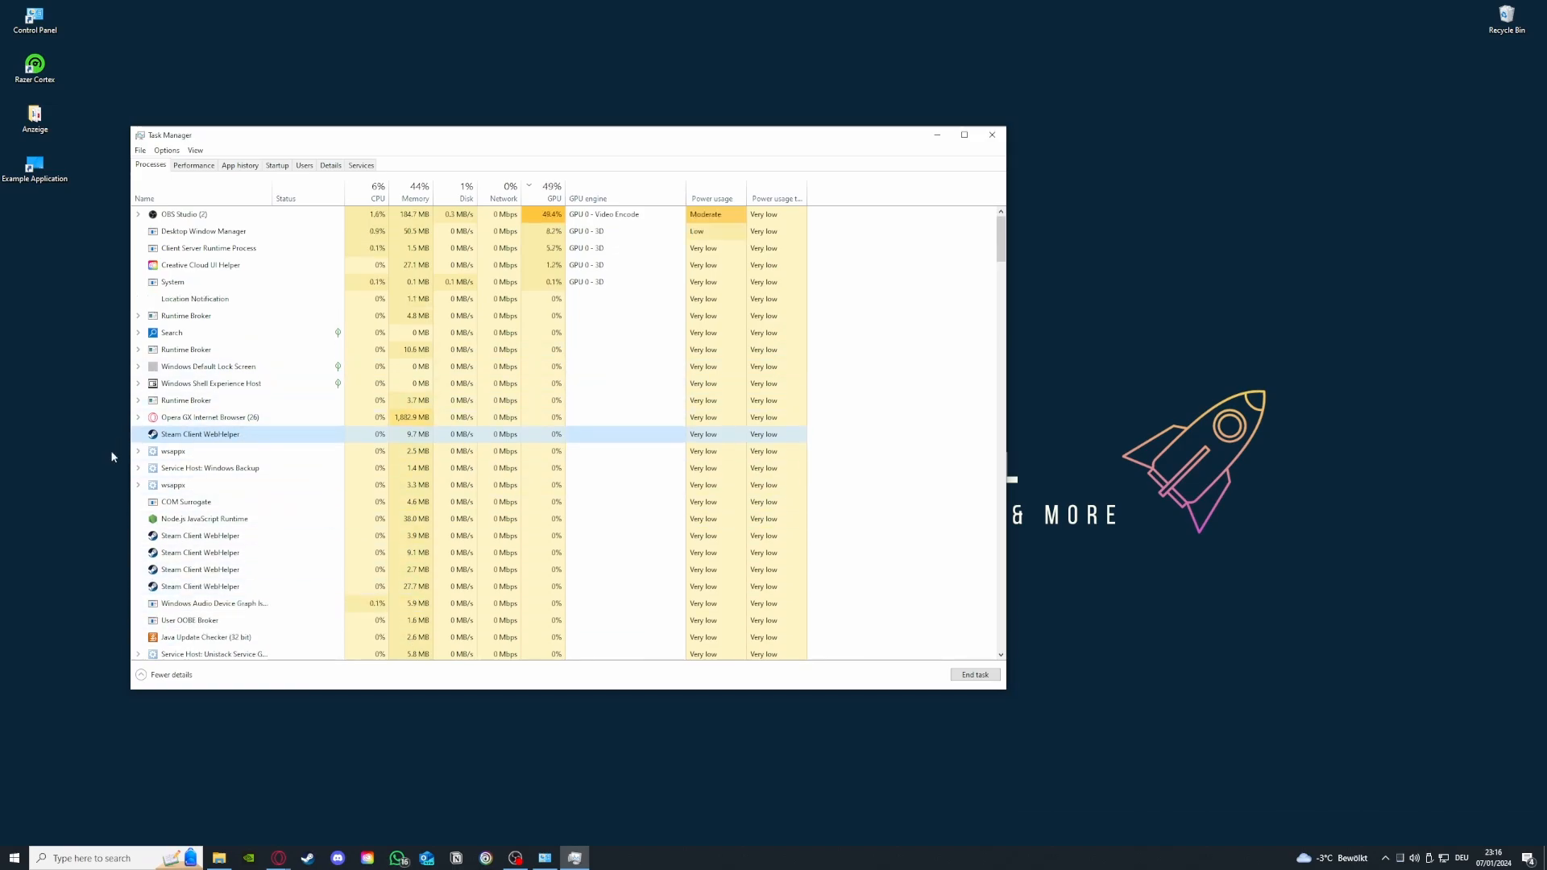
Look through the Steam Client WebHelper processes one by one and close Task Manager.
scroll(169, 523, down, 3)
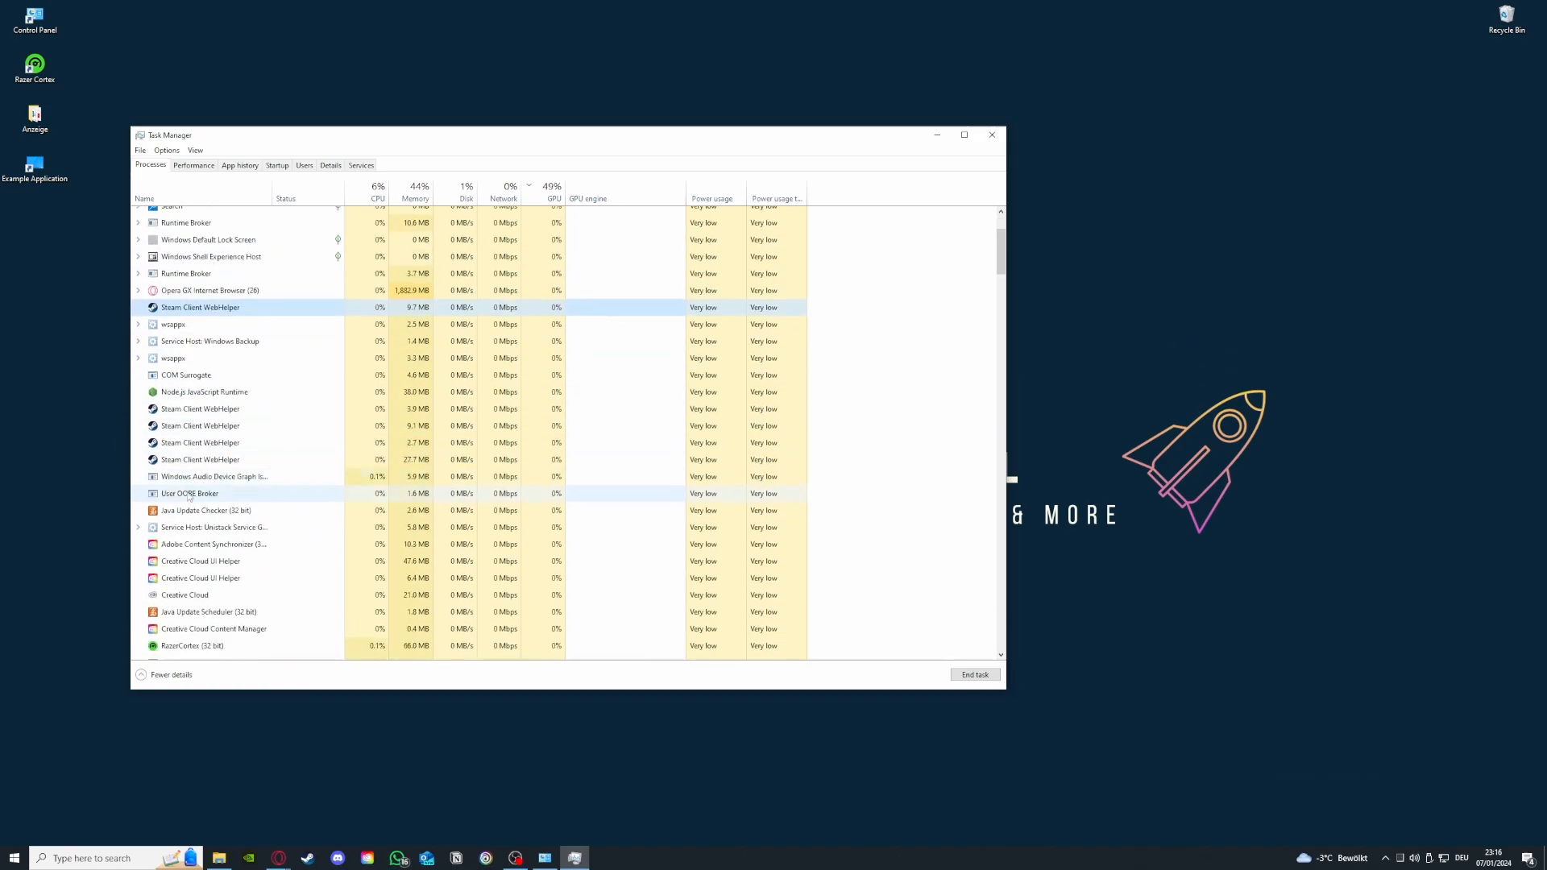
click(183, 405)
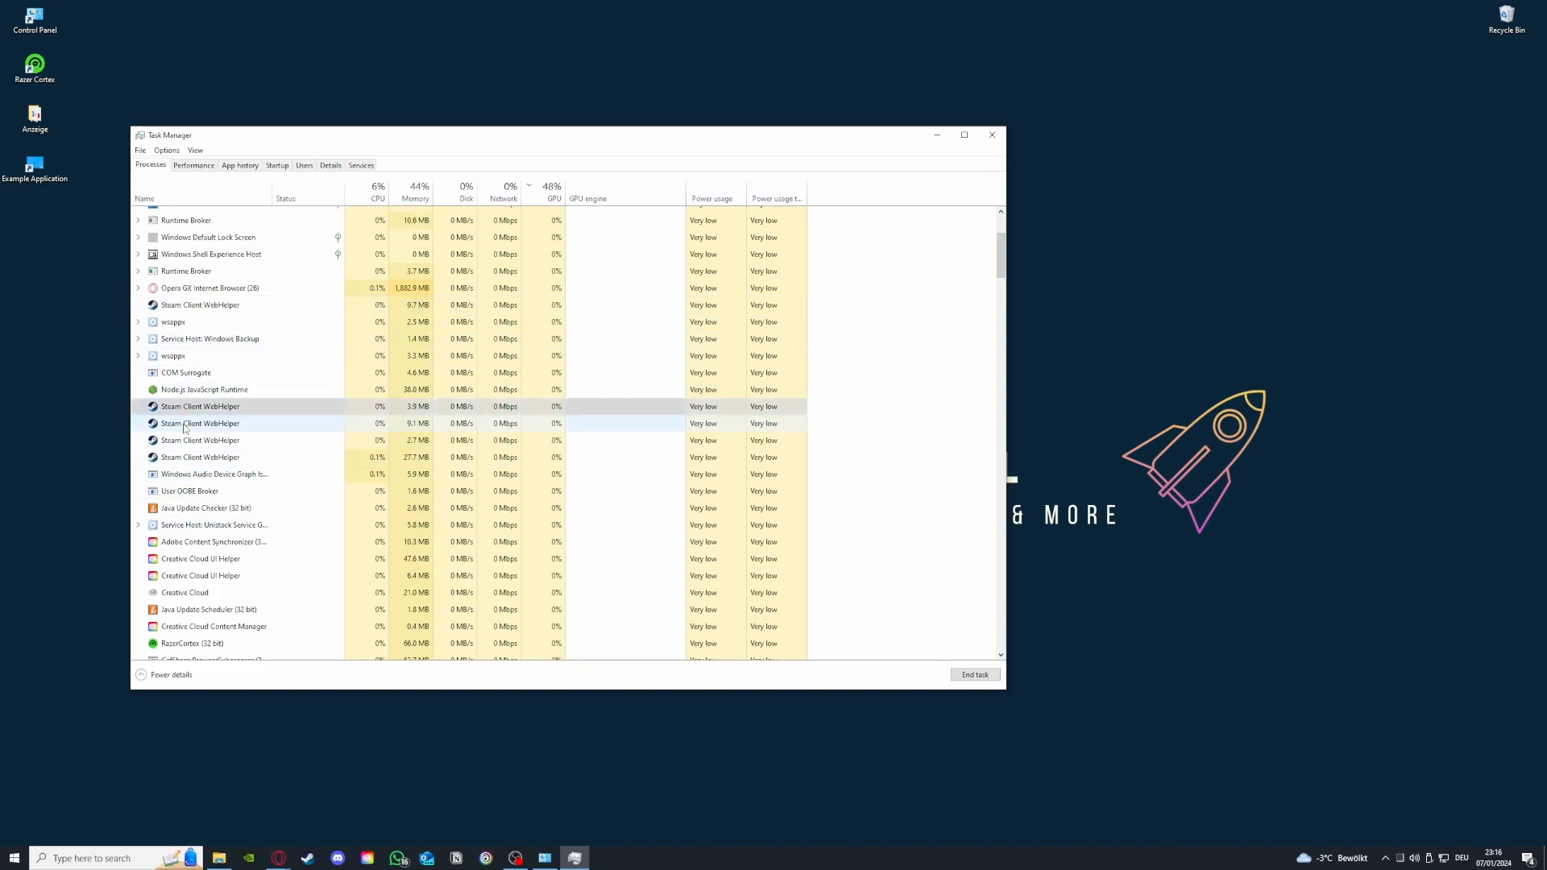
click(184, 423)
click(188, 440)
click(191, 458)
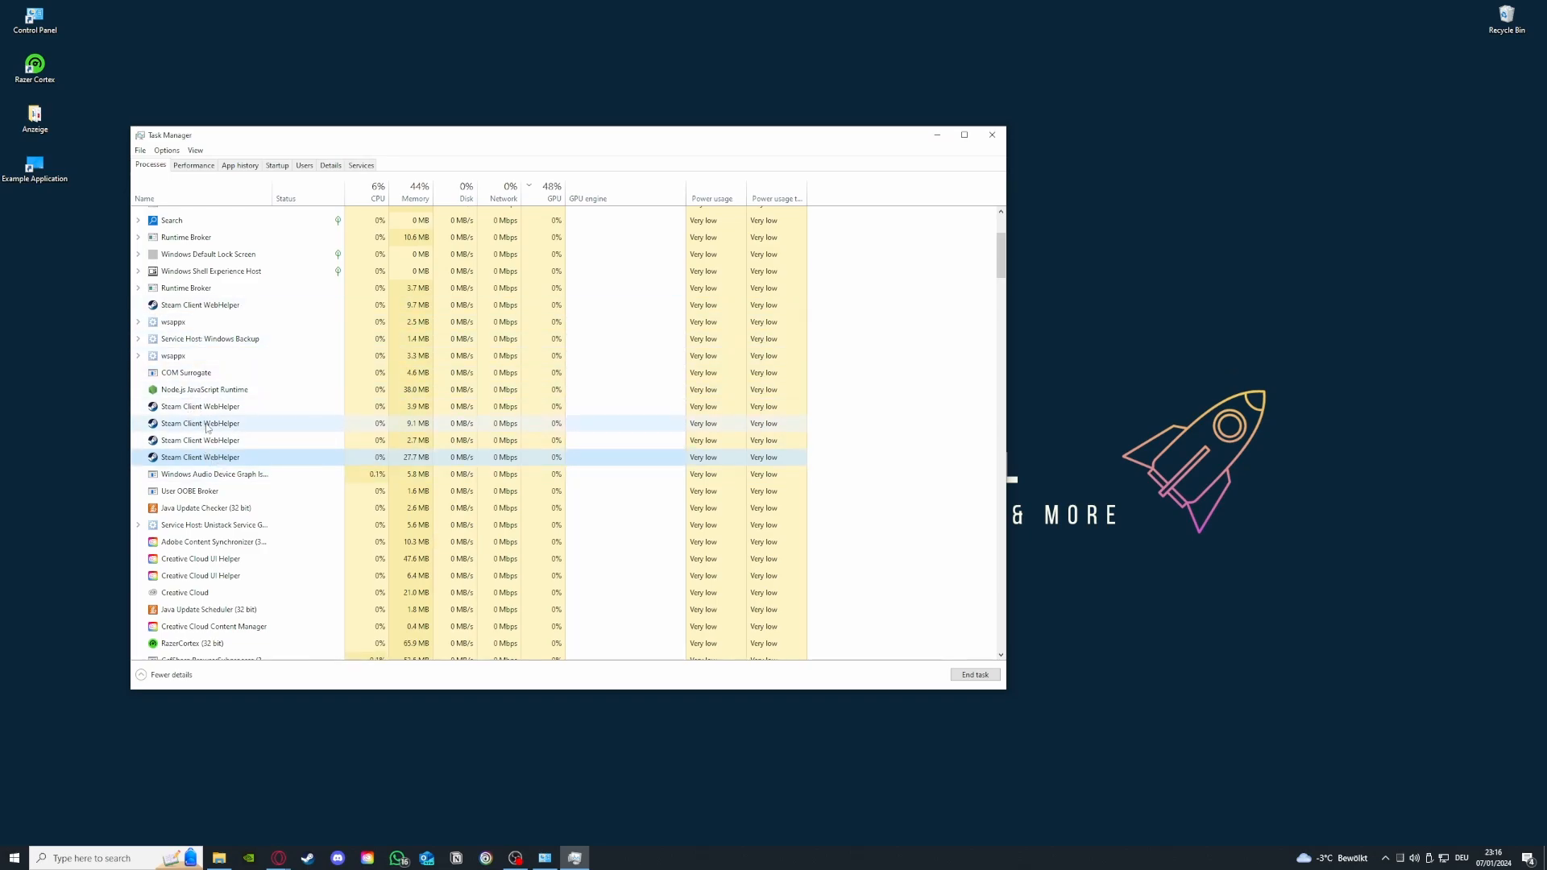
click(990, 131)
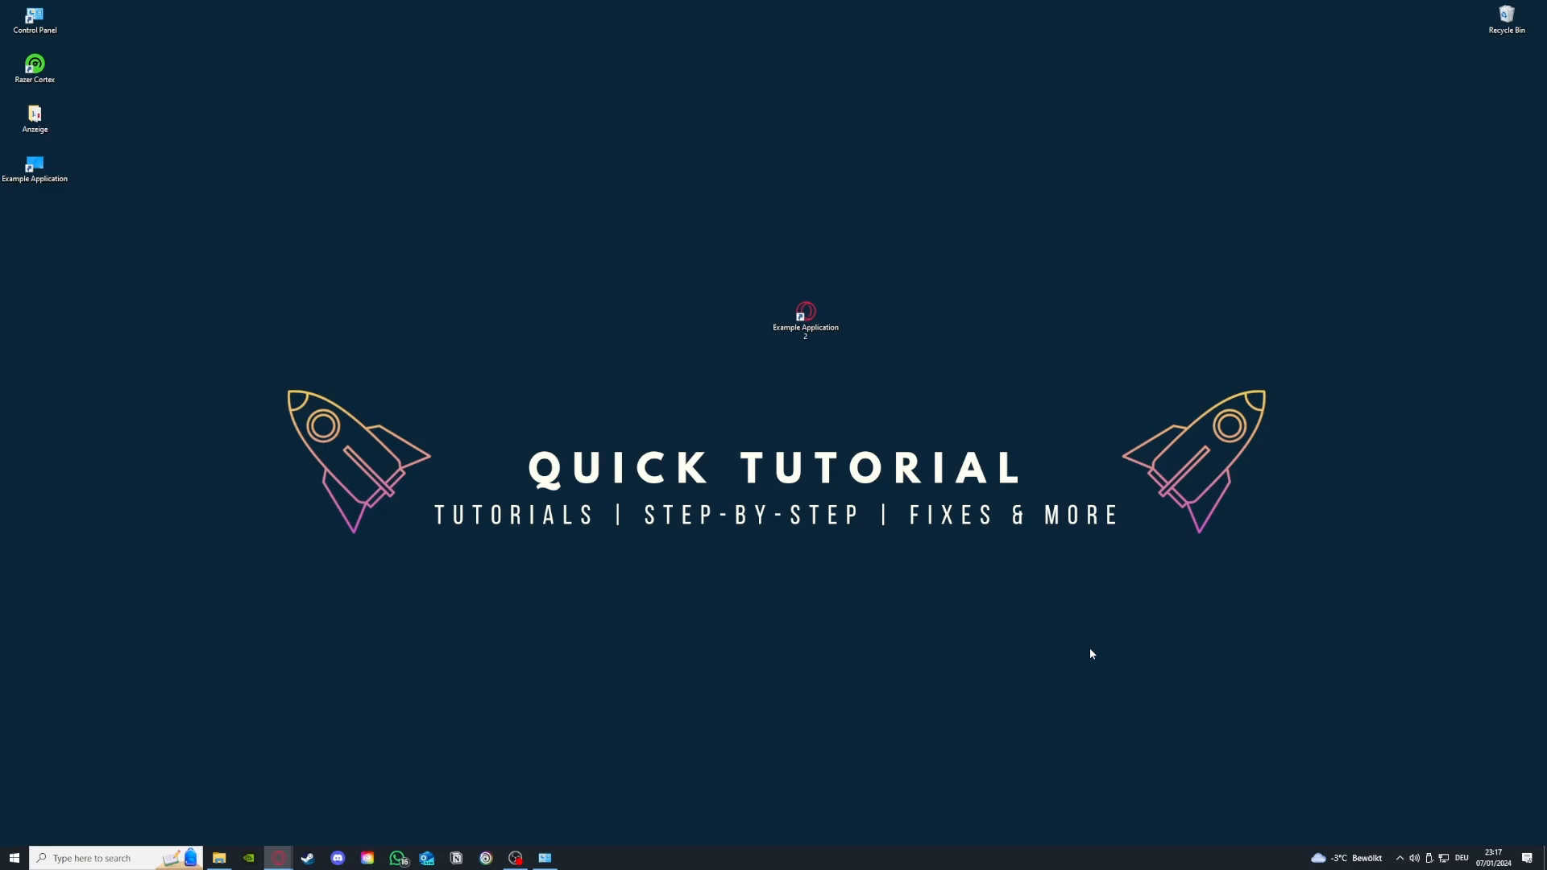
Open Administrative Tools from Control Panel's System and Security page and place its window beside the Control Panel window.
click(545, 858)
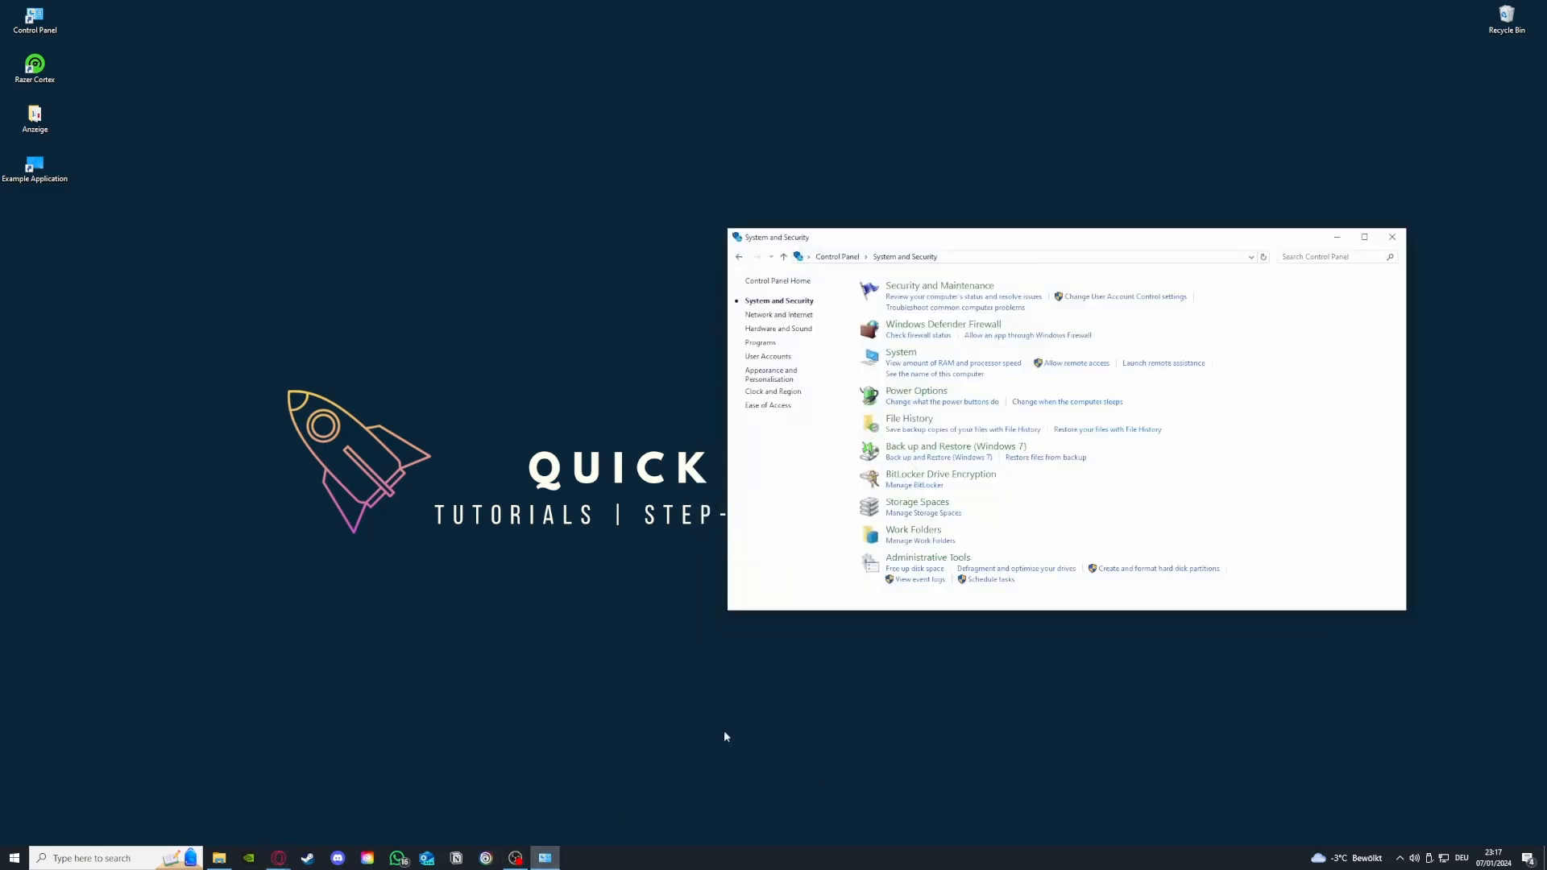
mouse_move(919, 569)
mouse_down()
mouse_move(713, 541)
mouse_move(906, 562)
mouse_up()
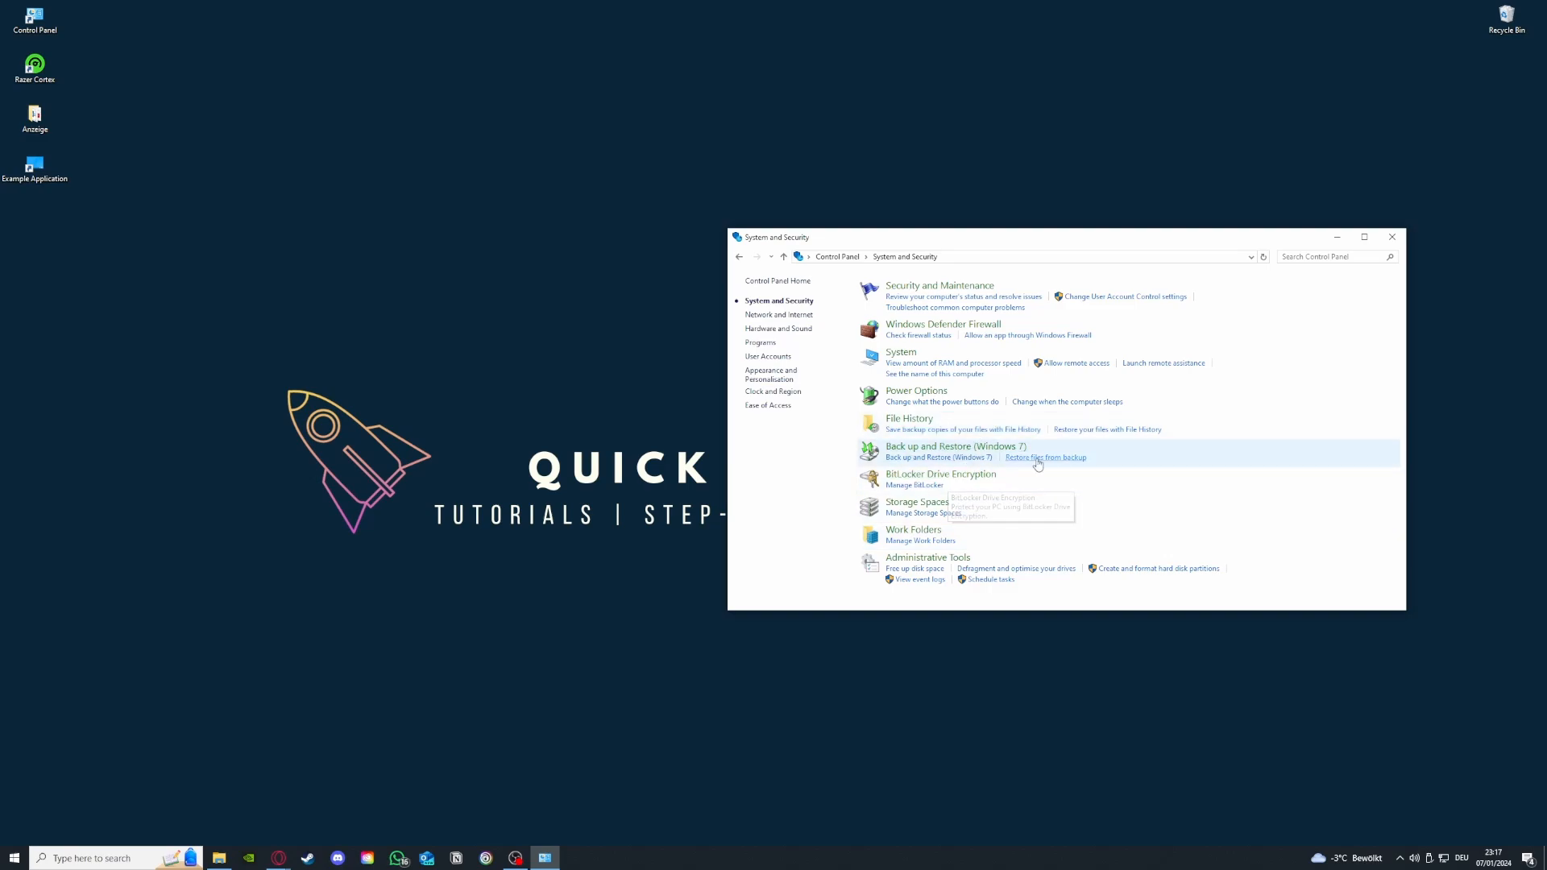
click(957, 560)
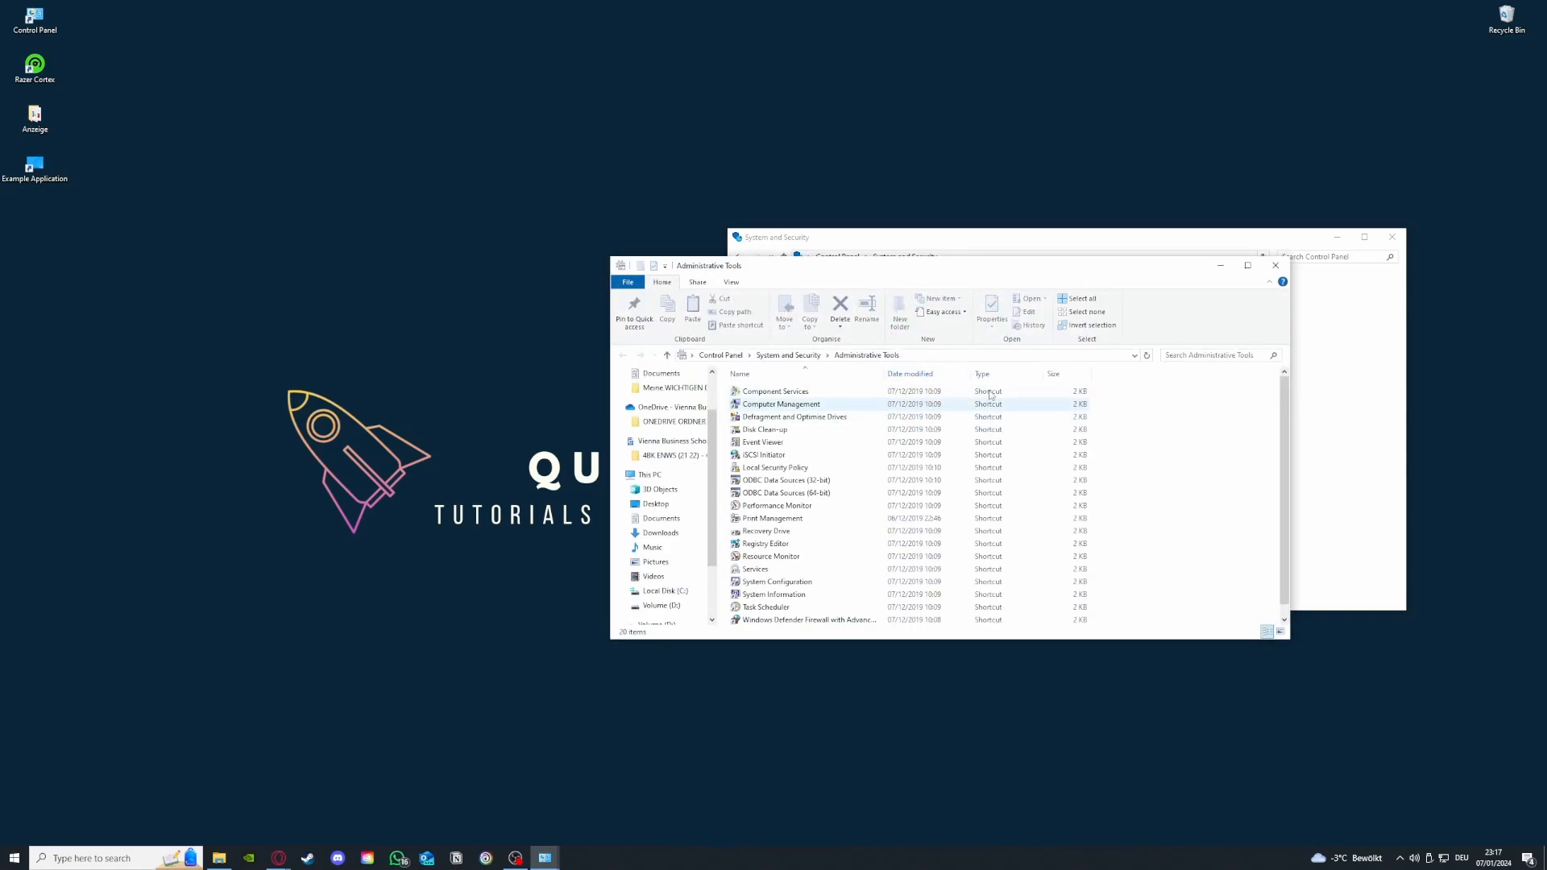
drag(959, 265, 383, 174)
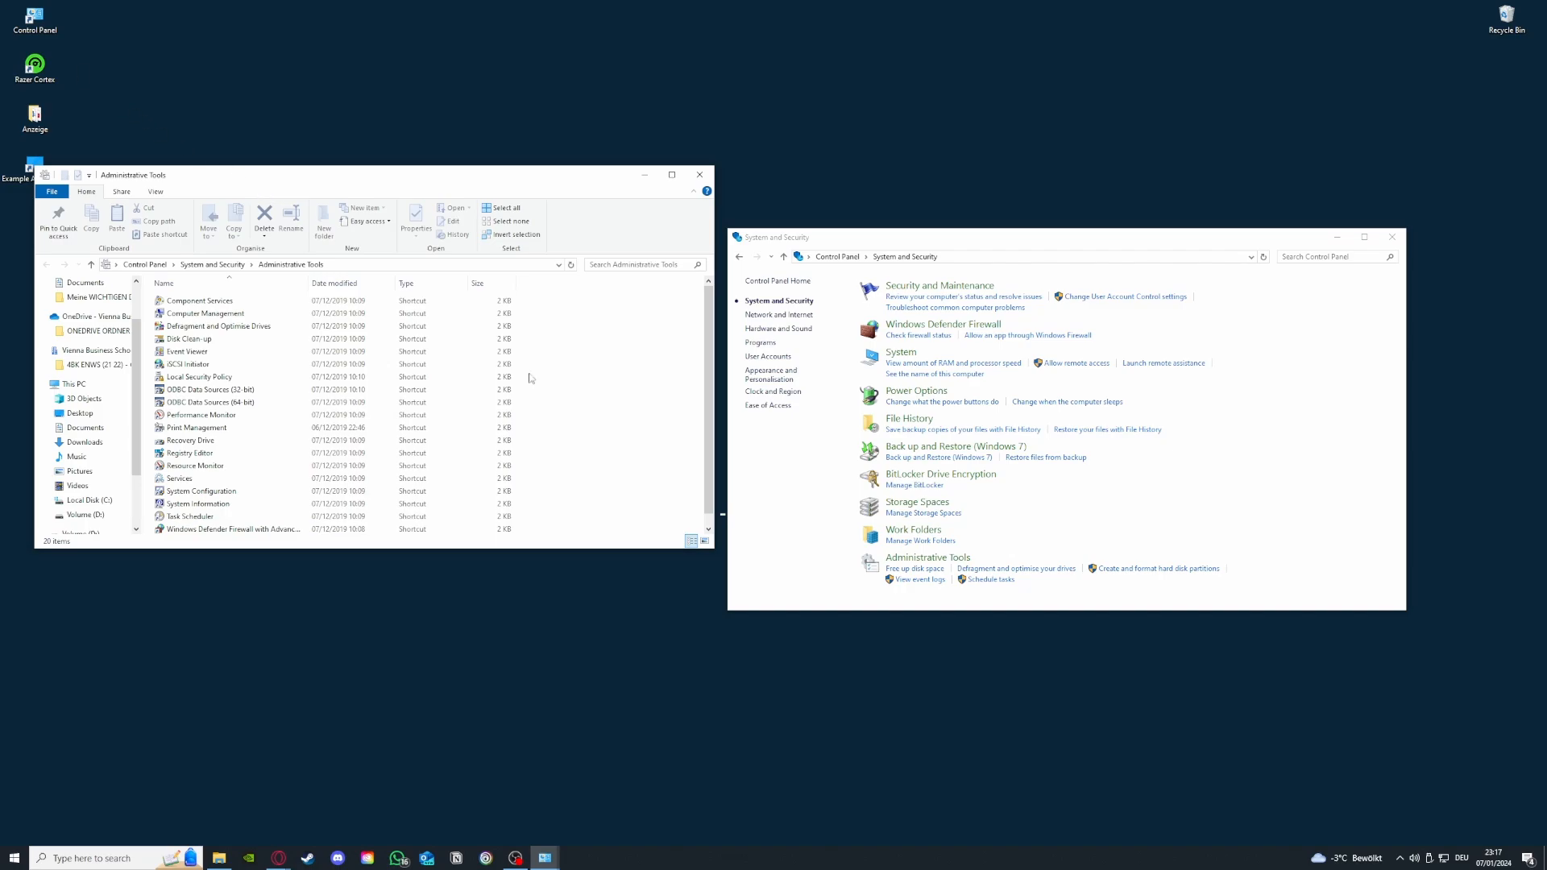
click(125, 859)
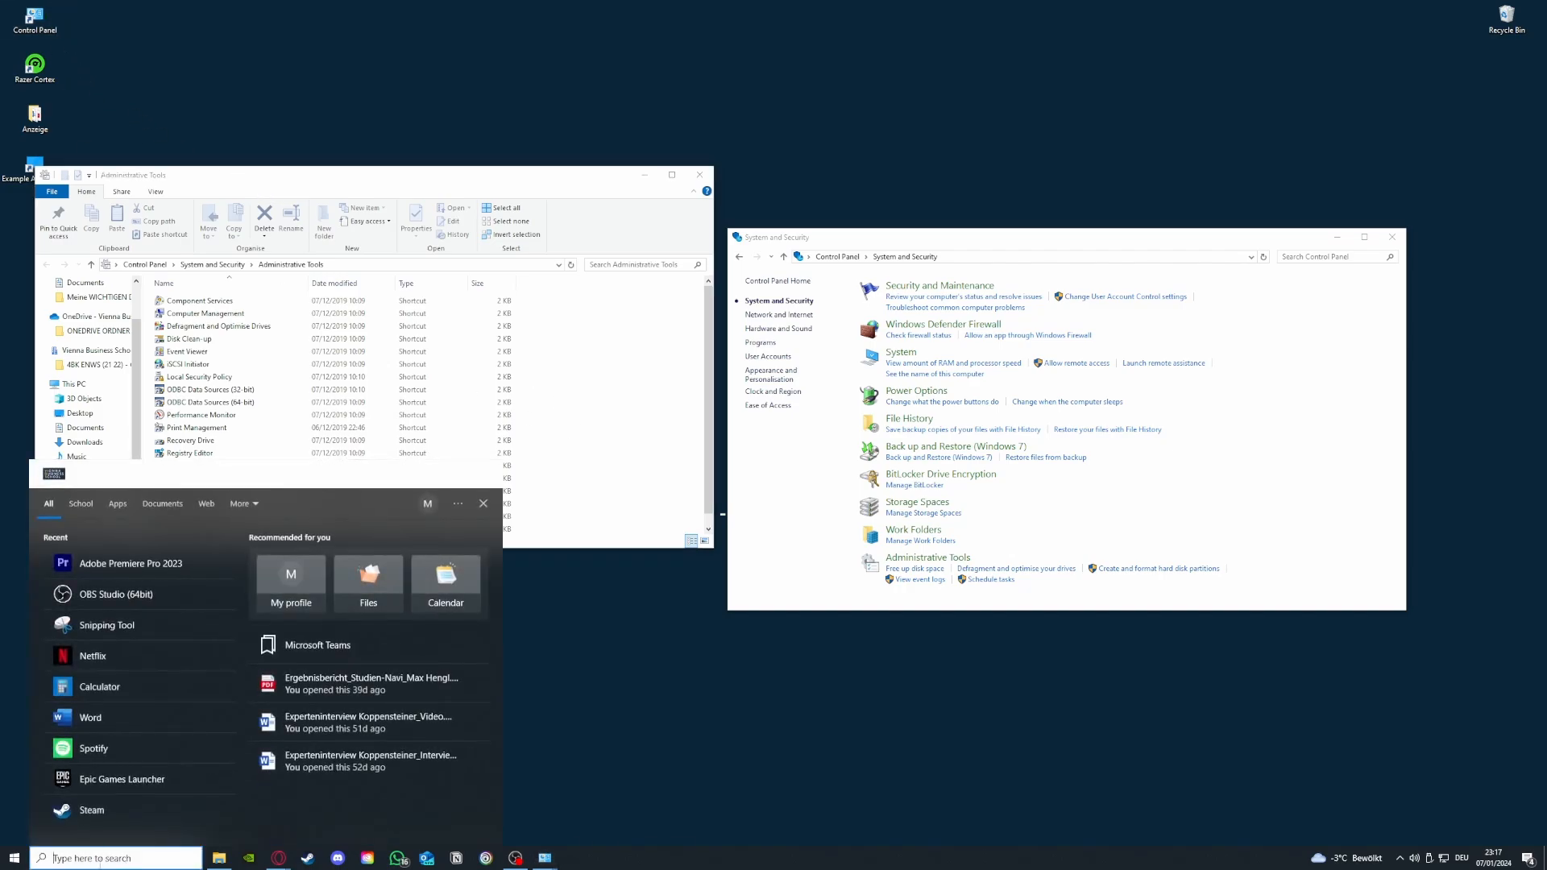
click(556, 677)
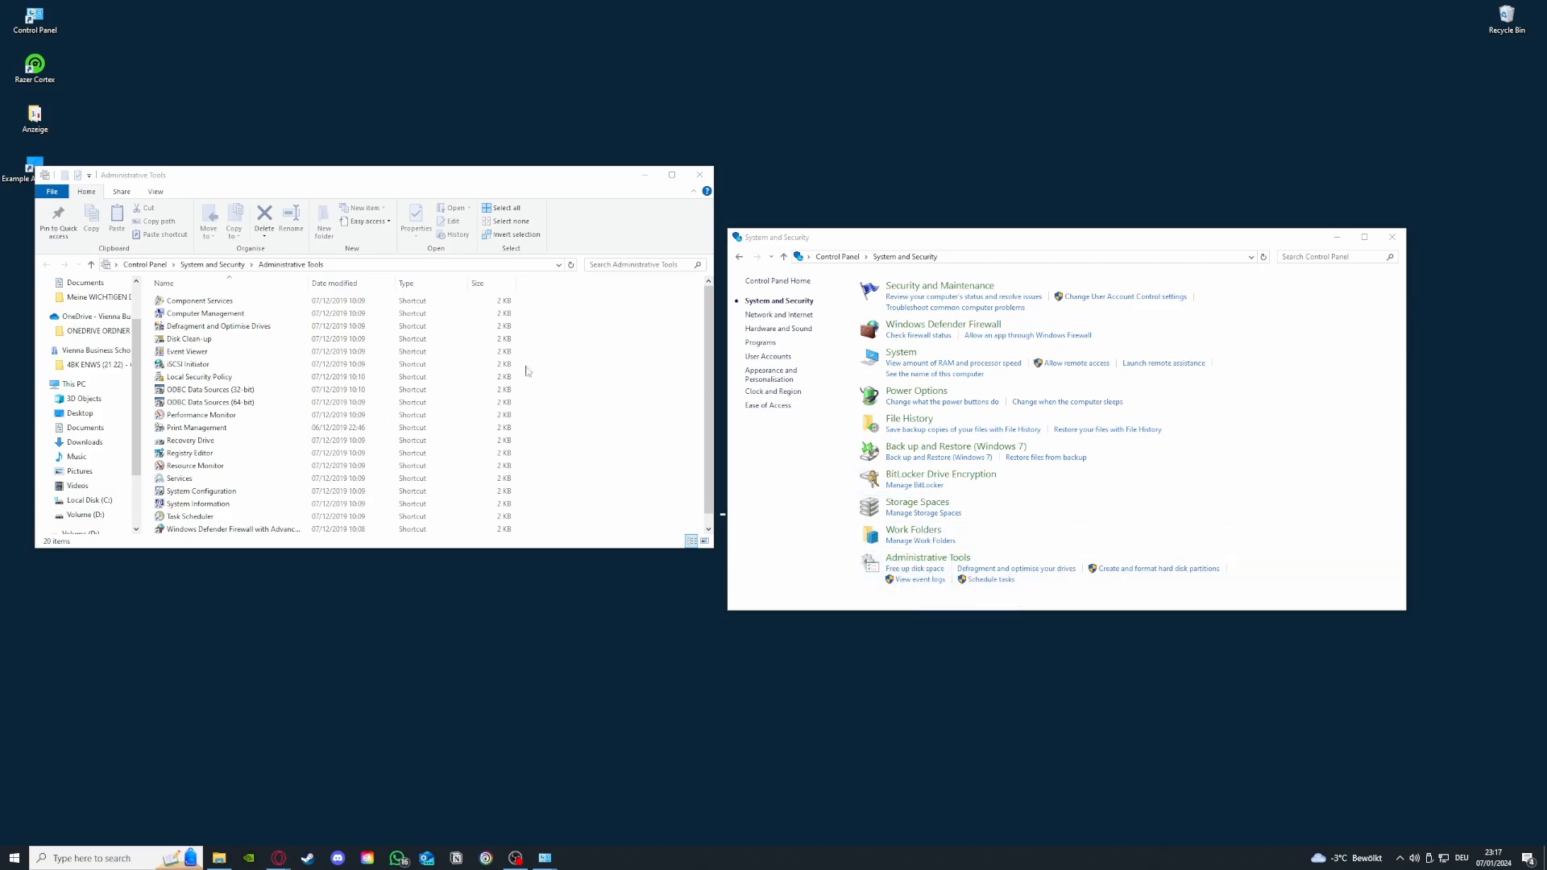
Open Disk Clean-up to view the drives available for cleaning, and close it along with the Administrative Tools and Control Panel windows.
double_click(199, 340)
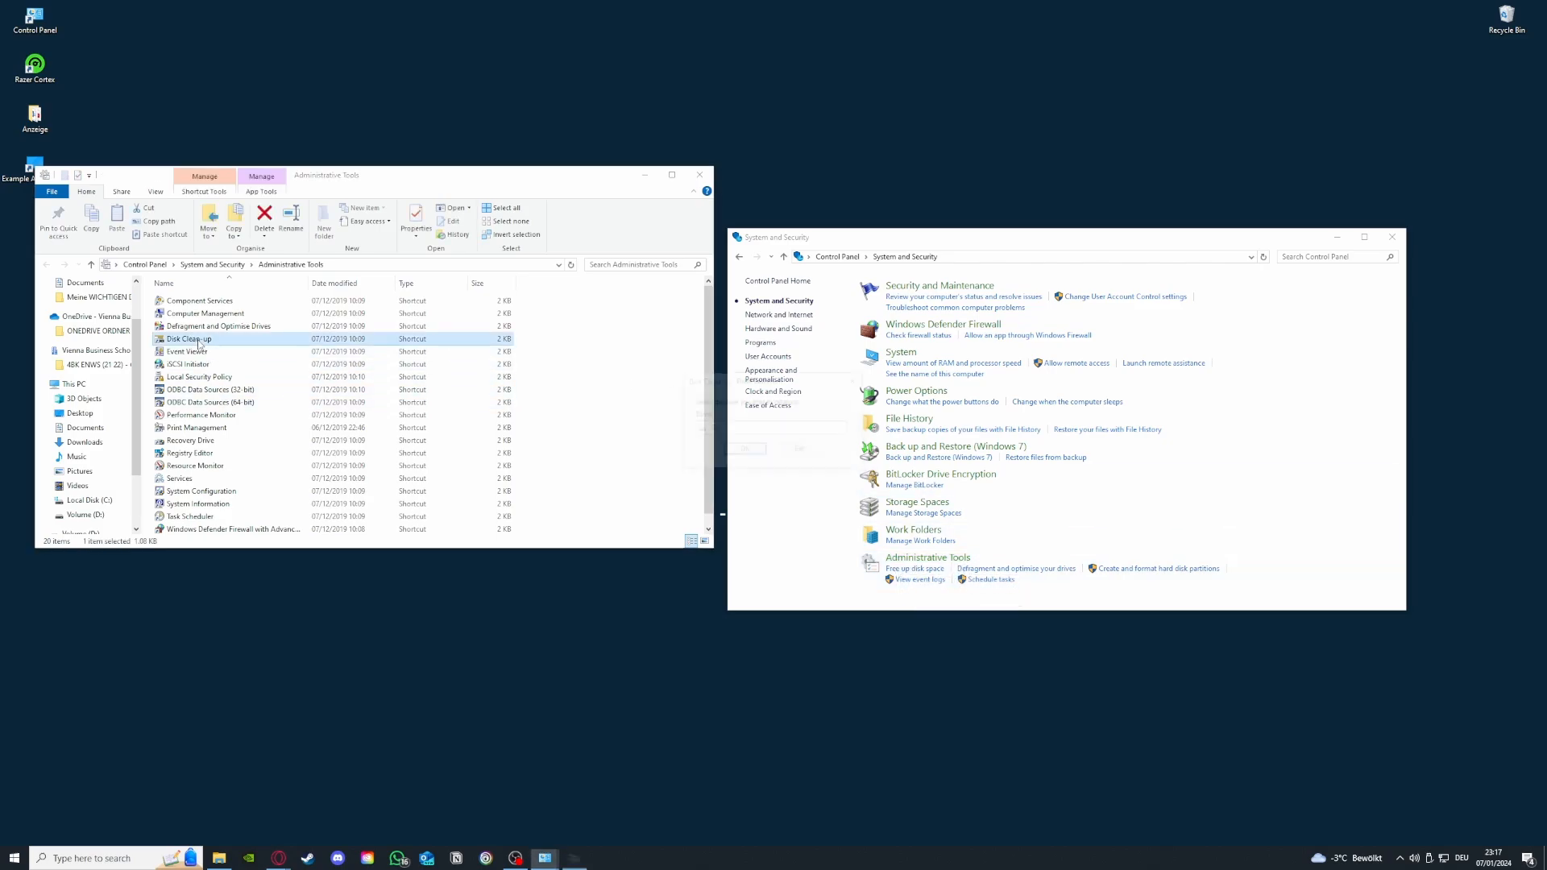
click(771, 429)
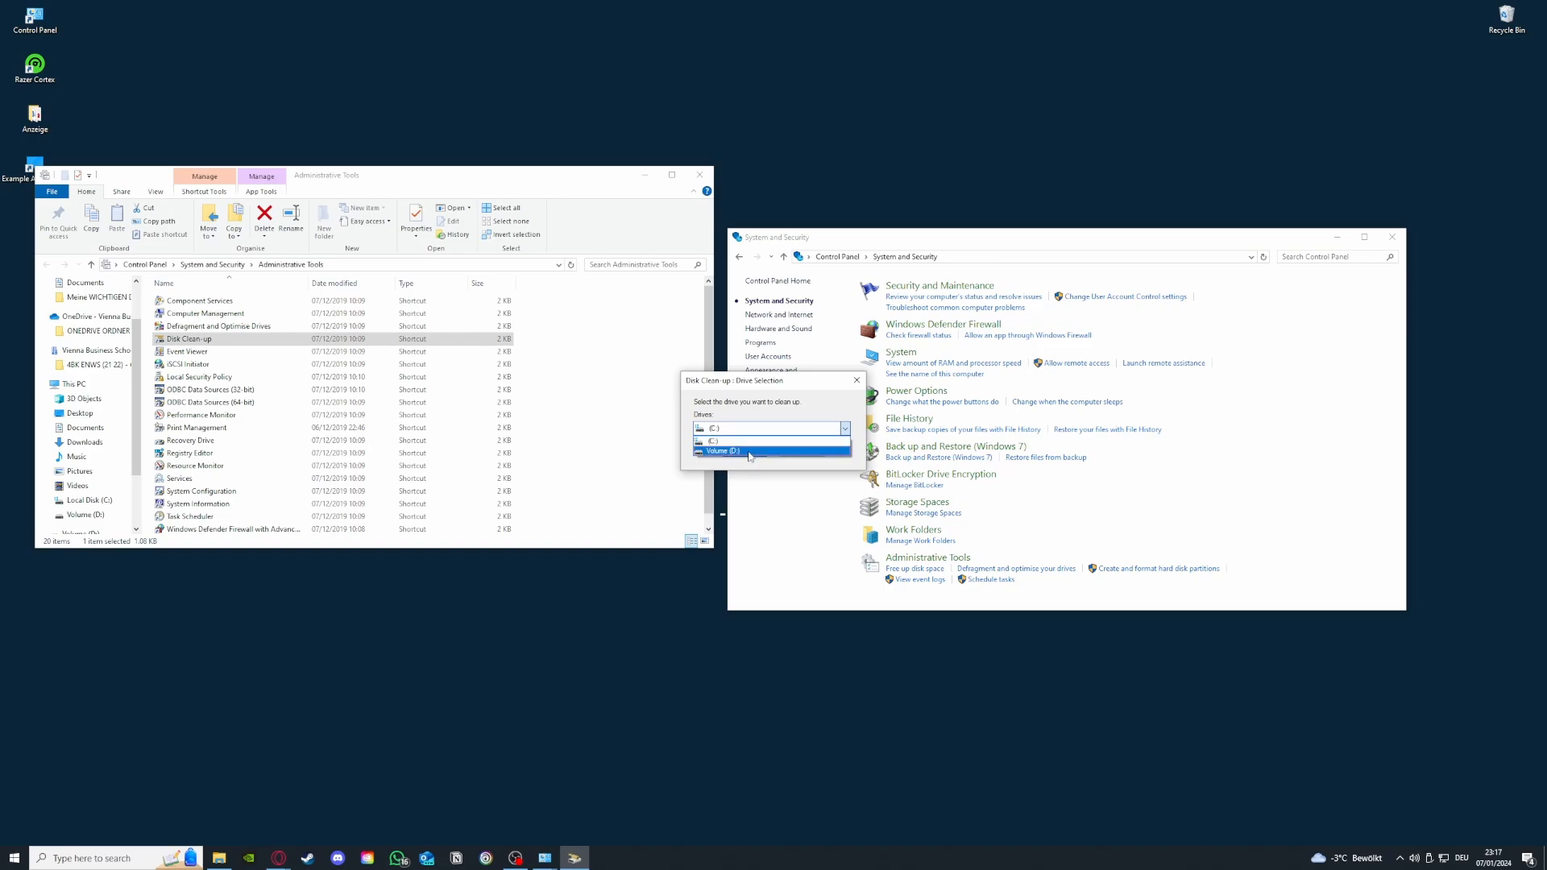
click(845, 429)
click(857, 387)
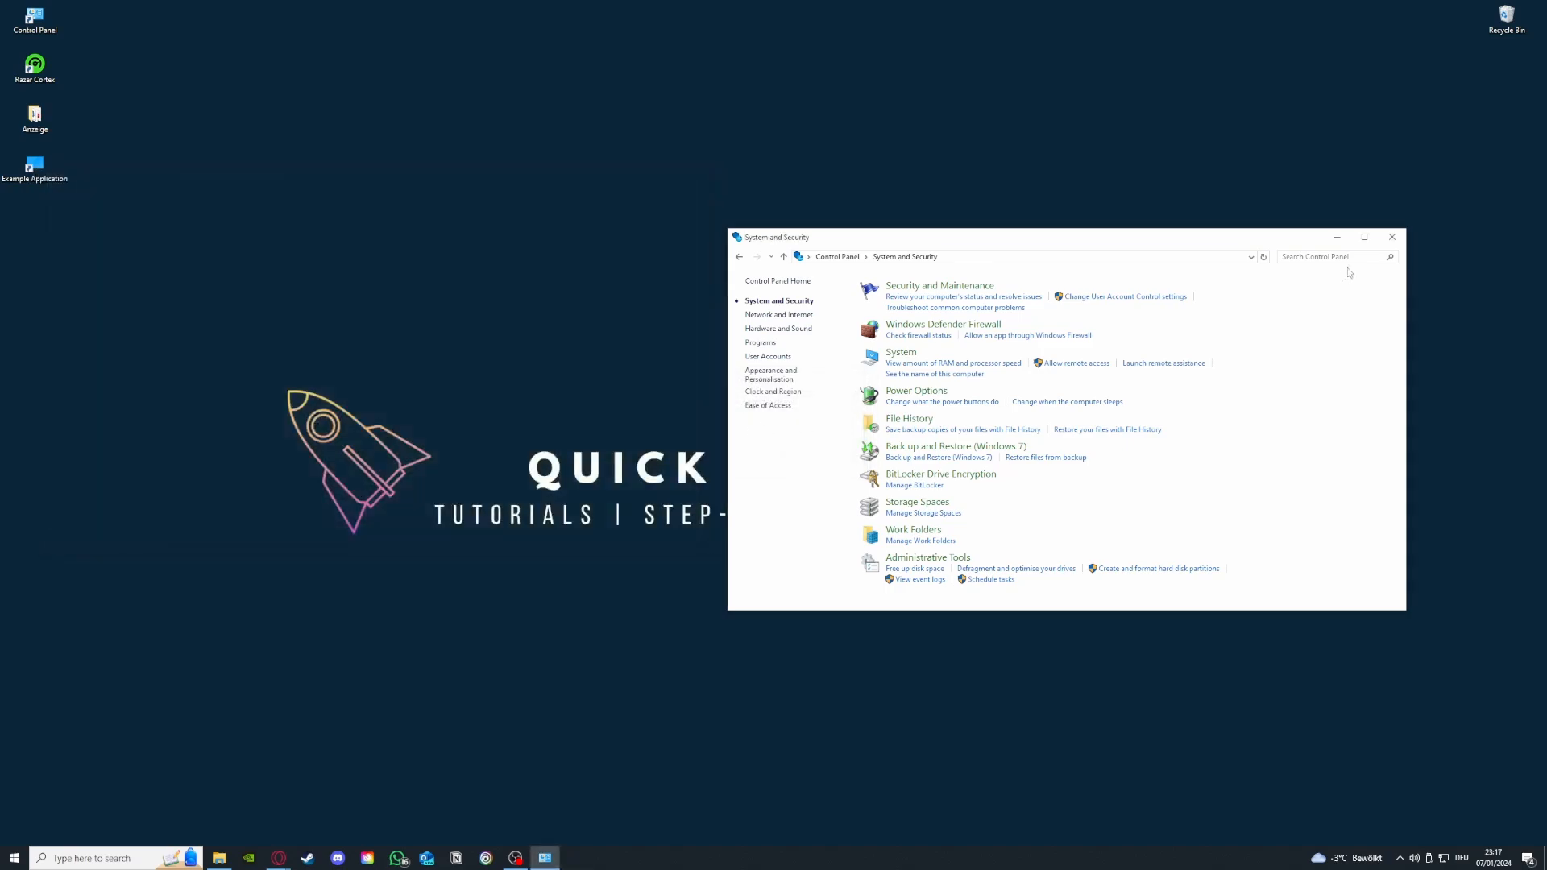
click(1392, 238)
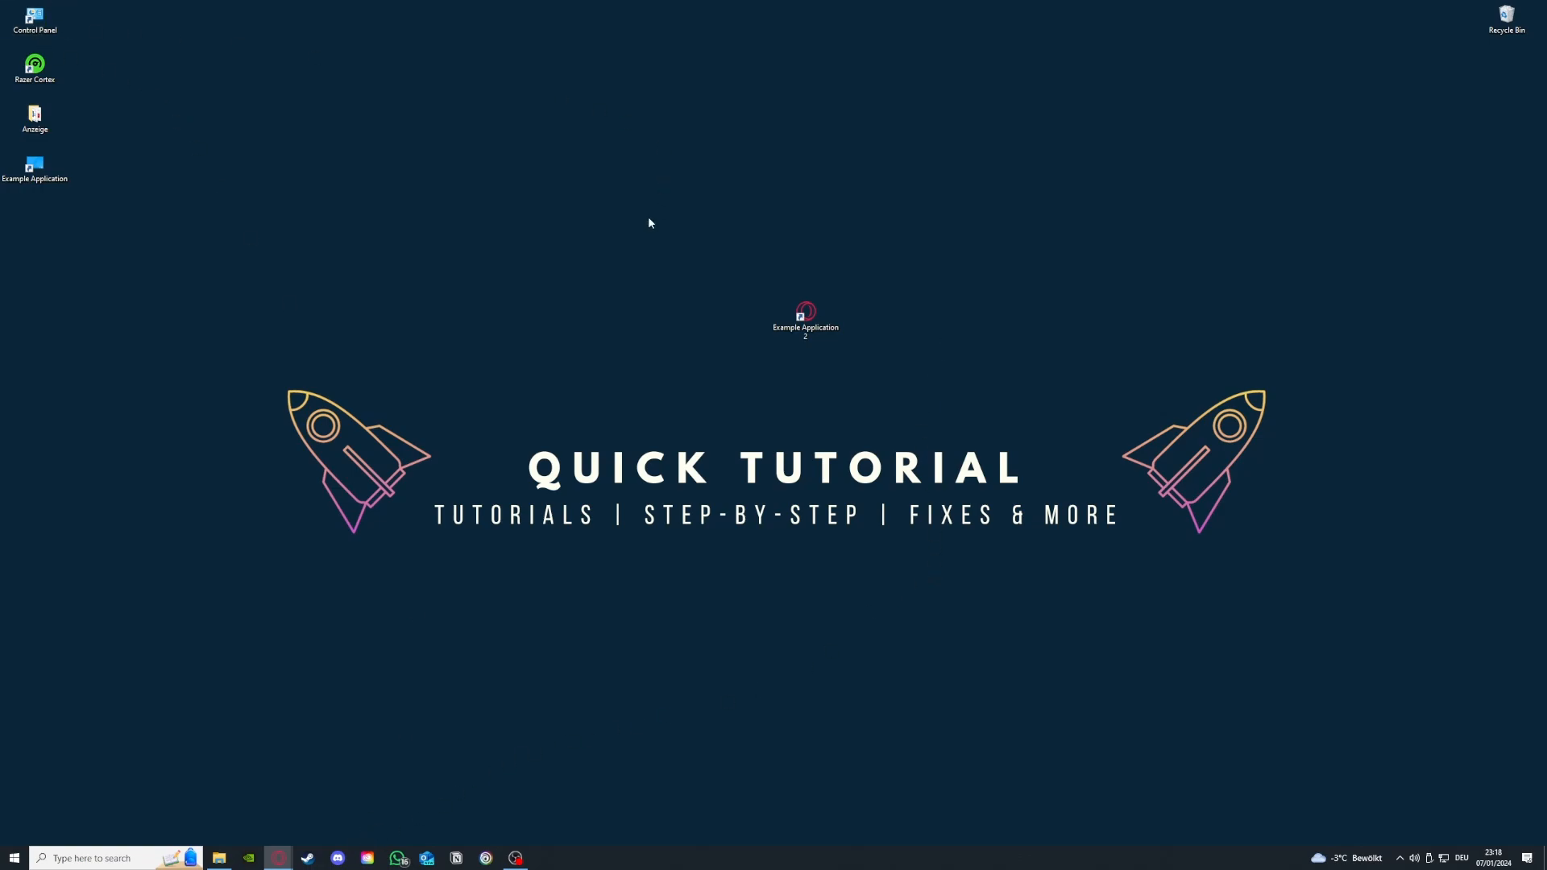
Open the list of installed programs in Control Panel and look through it for programs to uninstall.
double_click(36, 19)
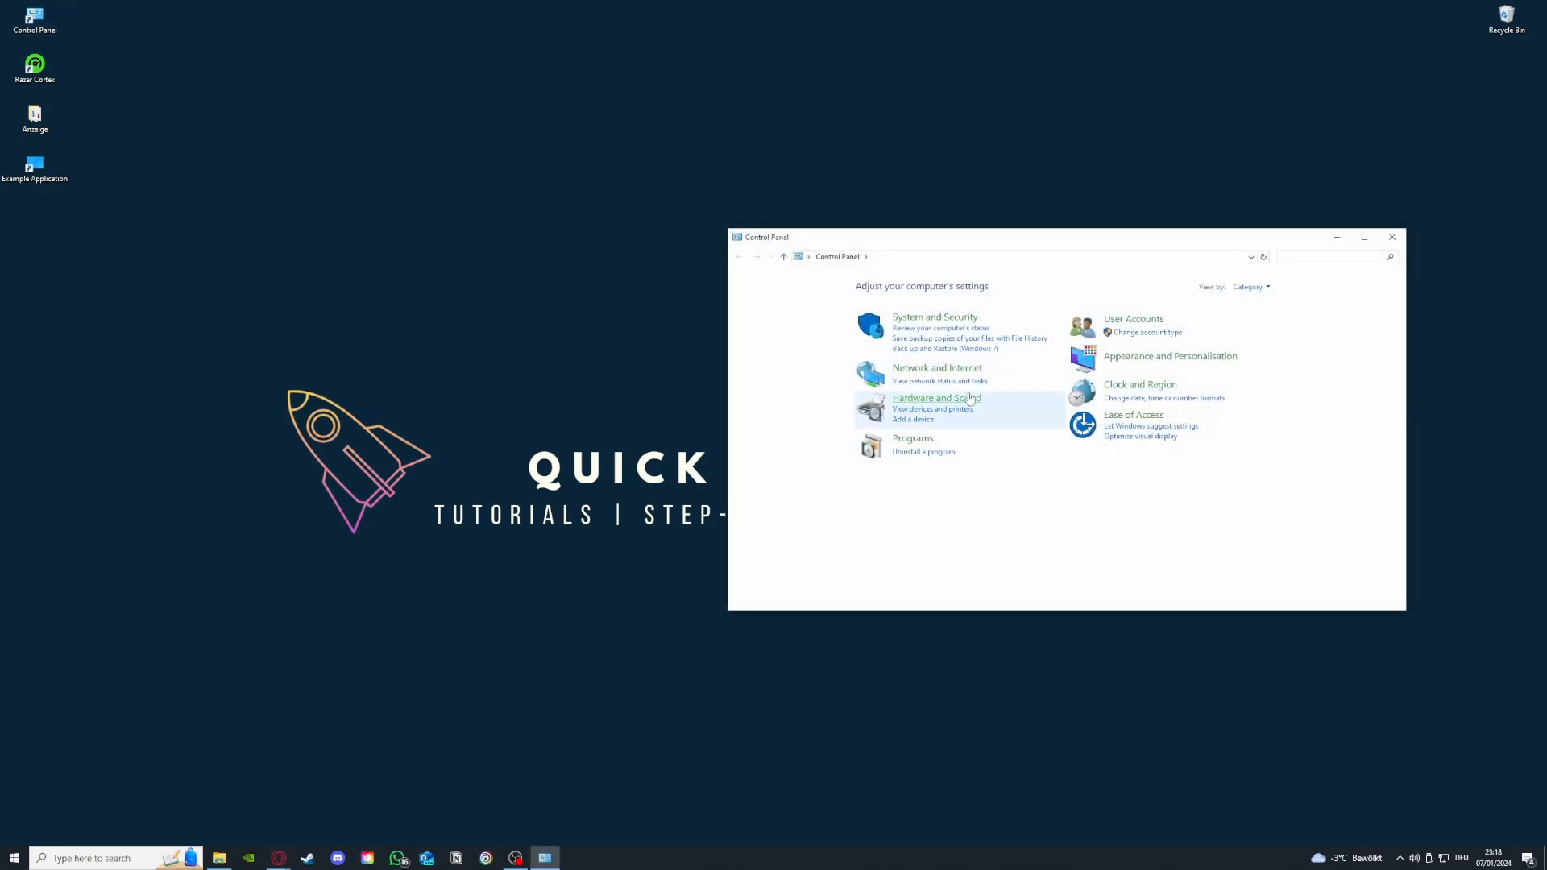
click(925, 458)
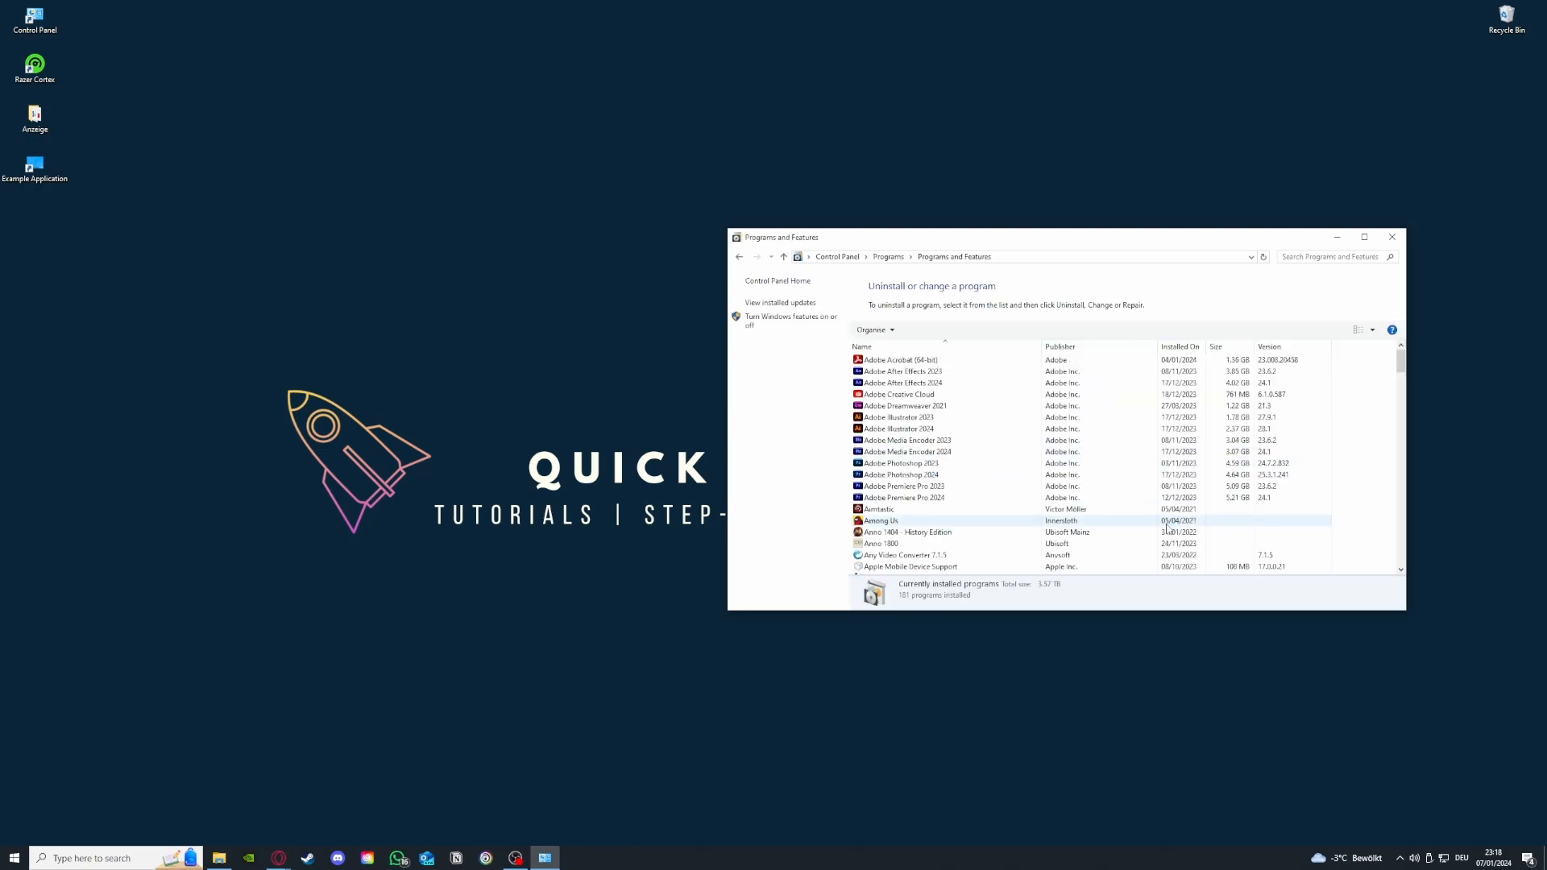
scroll(1166, 528, down, 15)
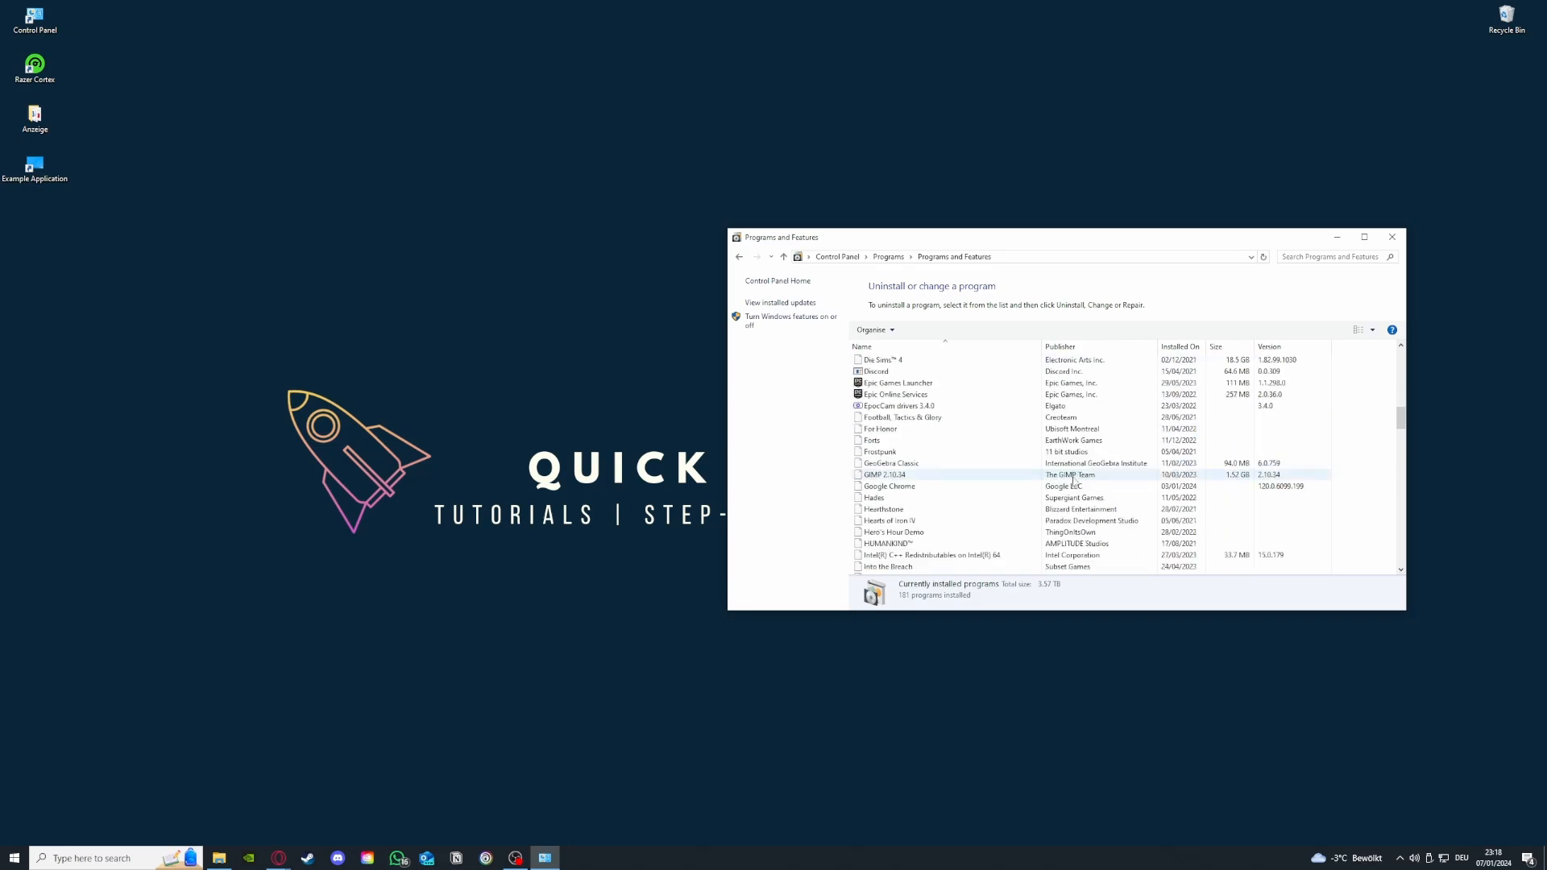
scroll(1074, 482, down, 12)
scroll(1001, 489, up, 9)
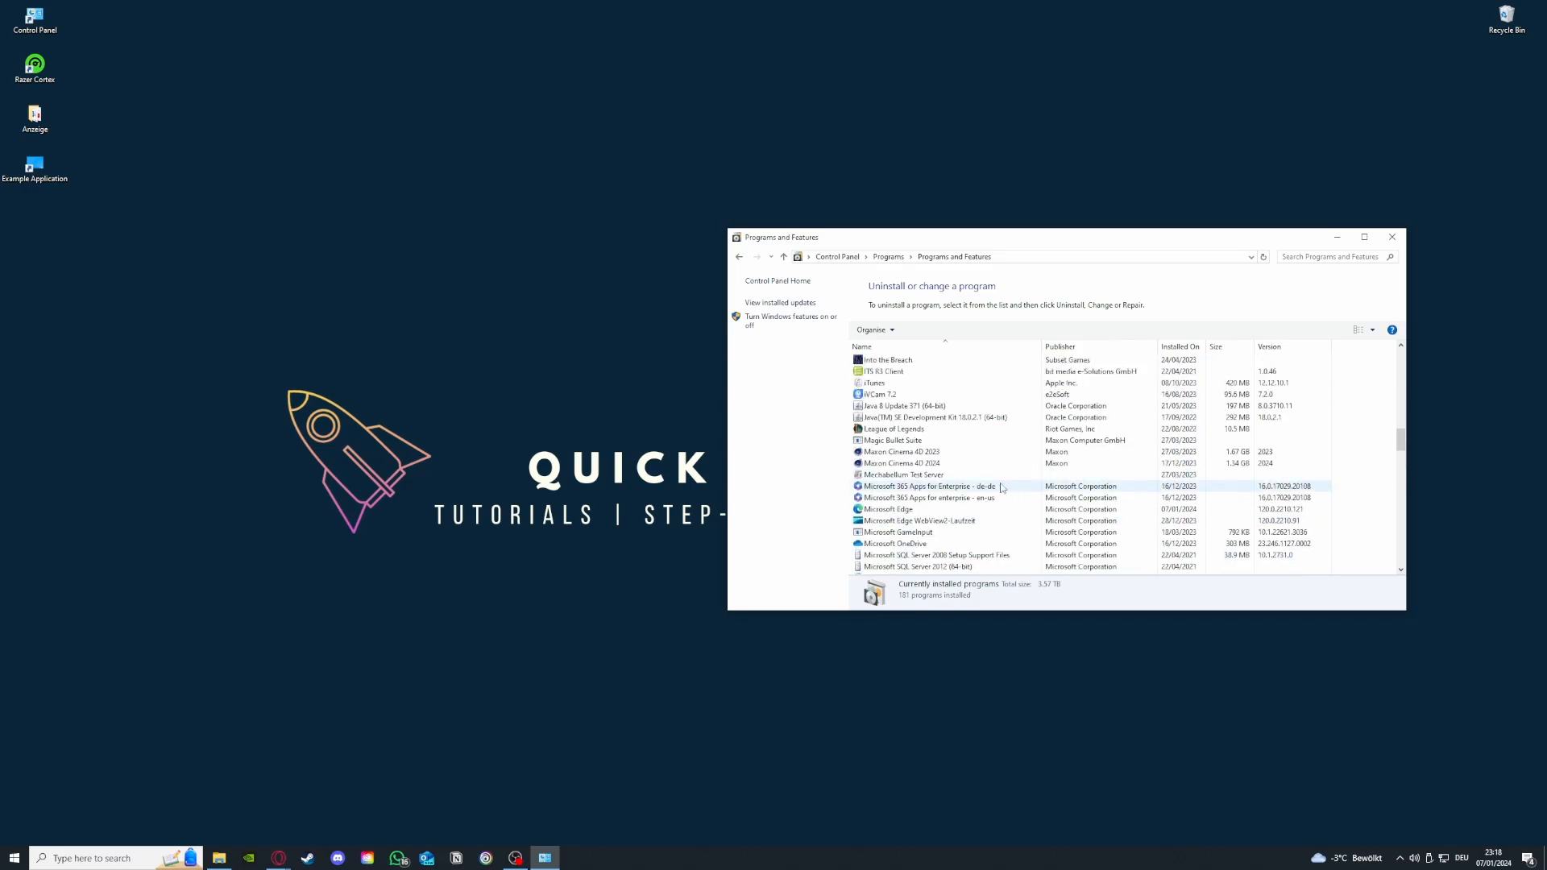
Find Microsoft Teams in the installed programs list and show its uninstall option without running it.
scroll(1002, 488, down, 3)
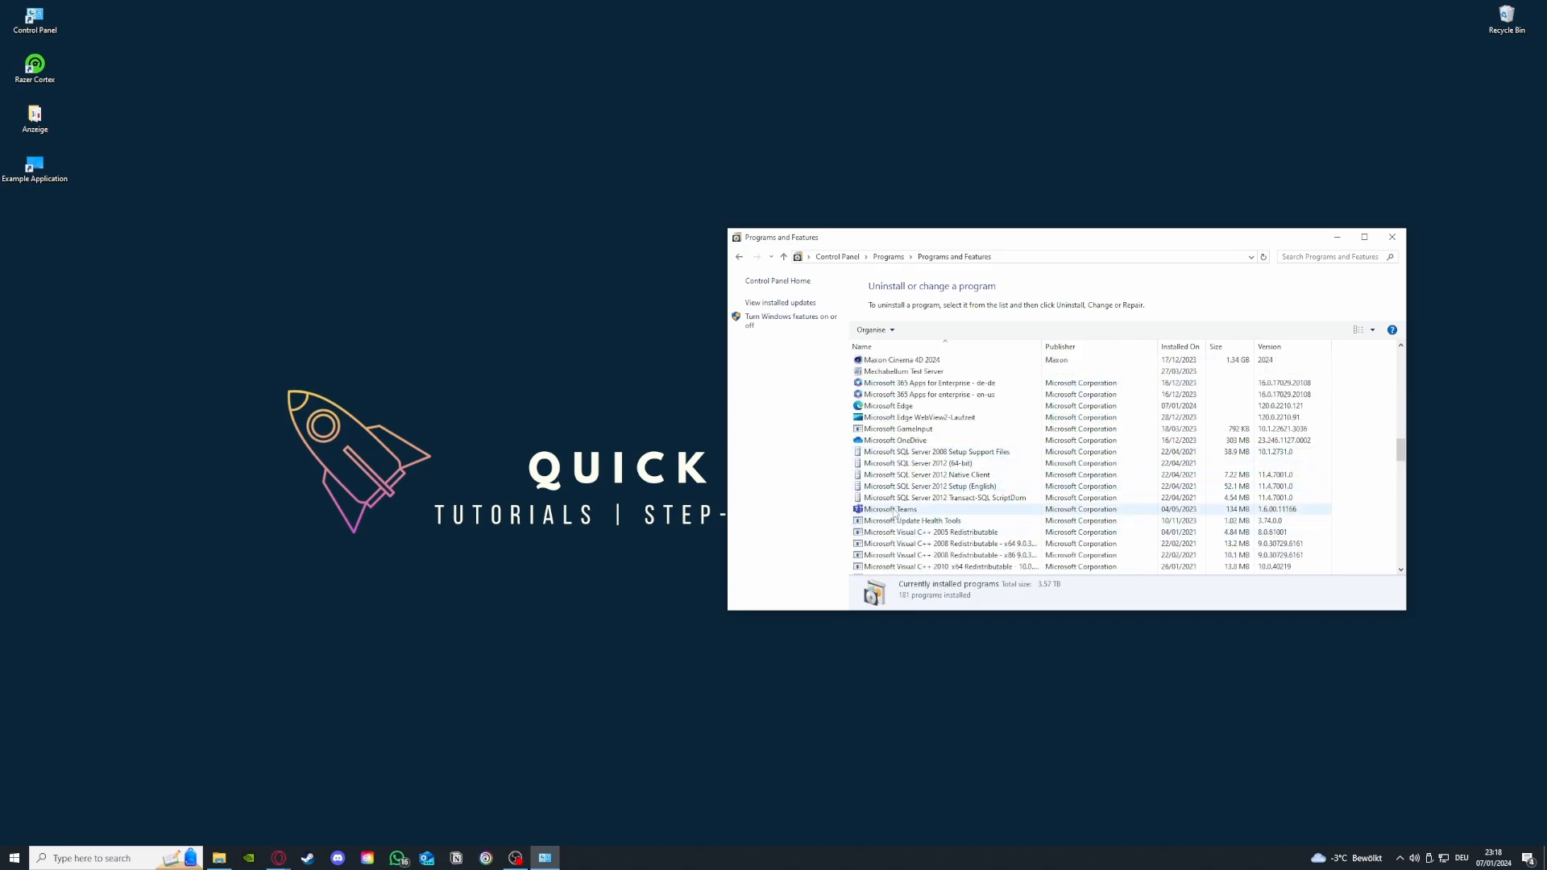
click(895, 513)
right_click(895, 514)
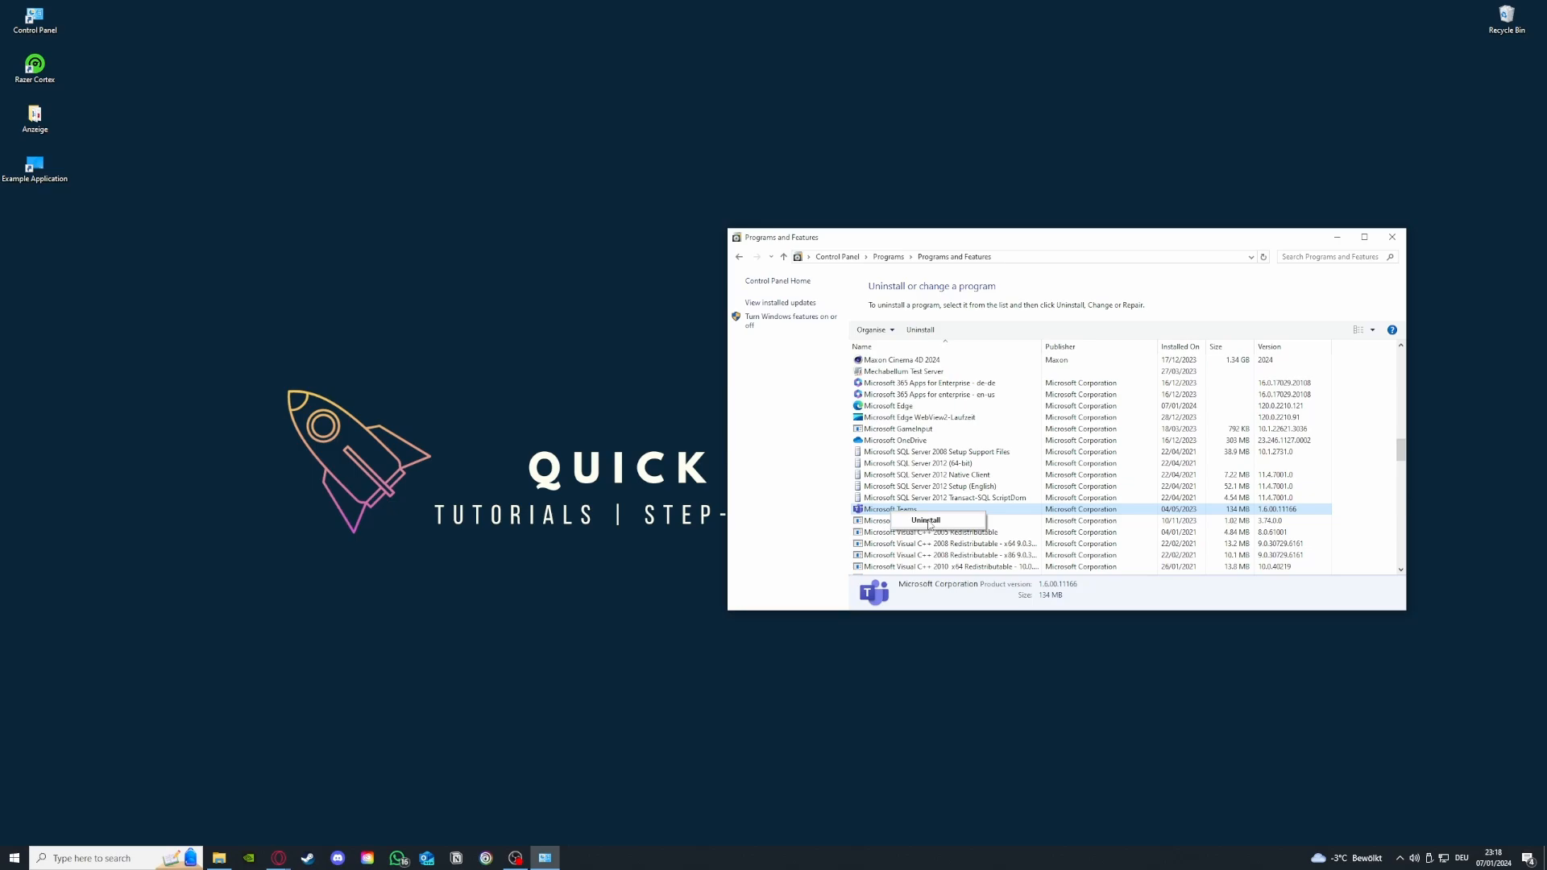
click(771, 415)
Return to the Control Panel home page, search for "window" and open Windows Defender Firewall.
click(739, 258)
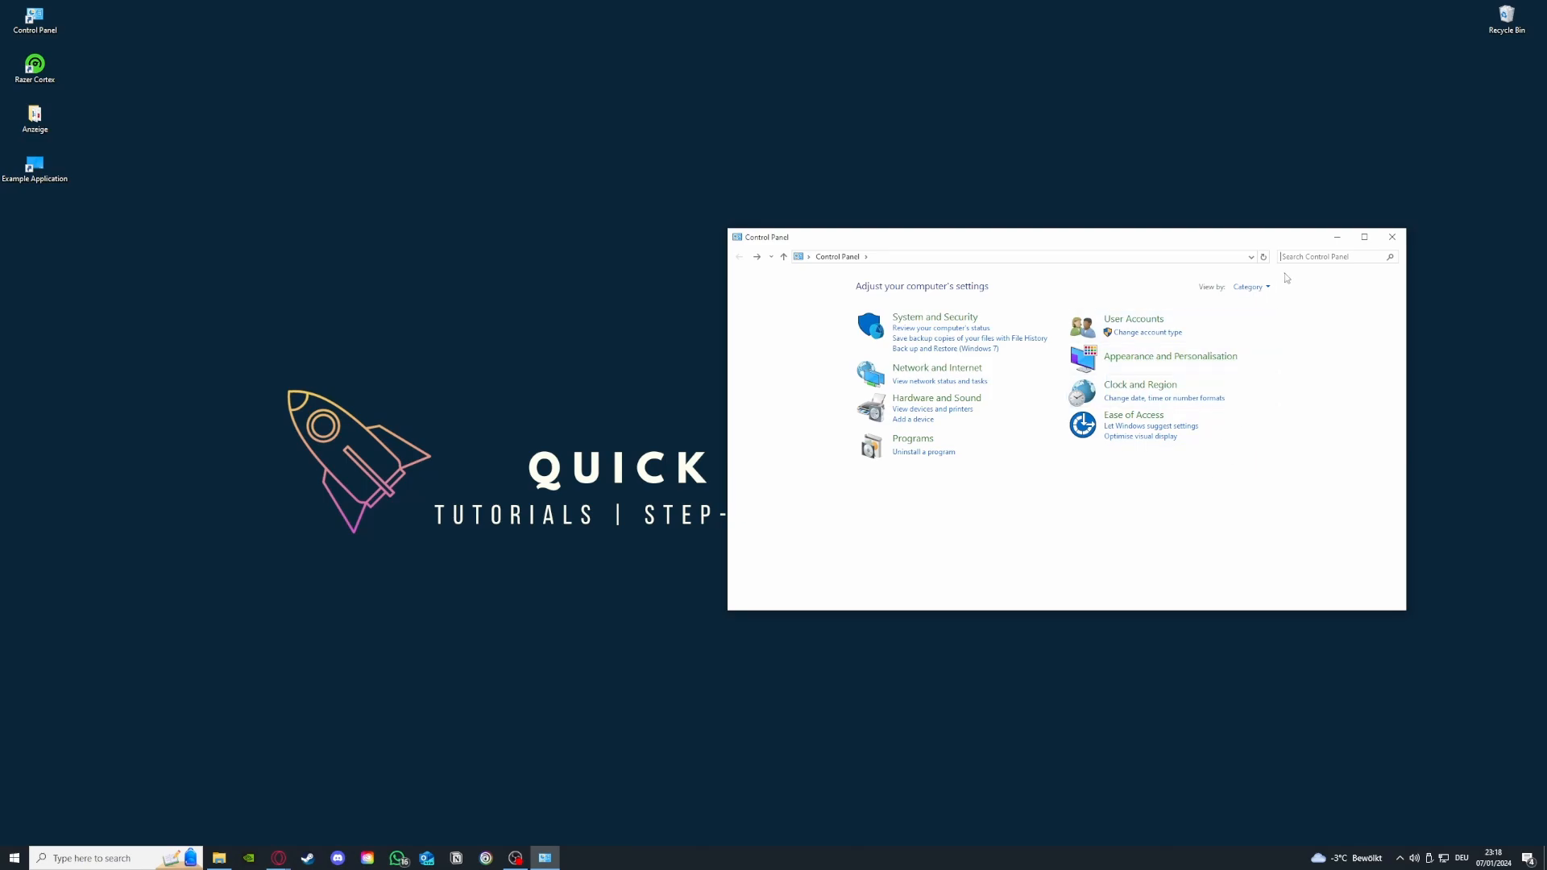
text(window)
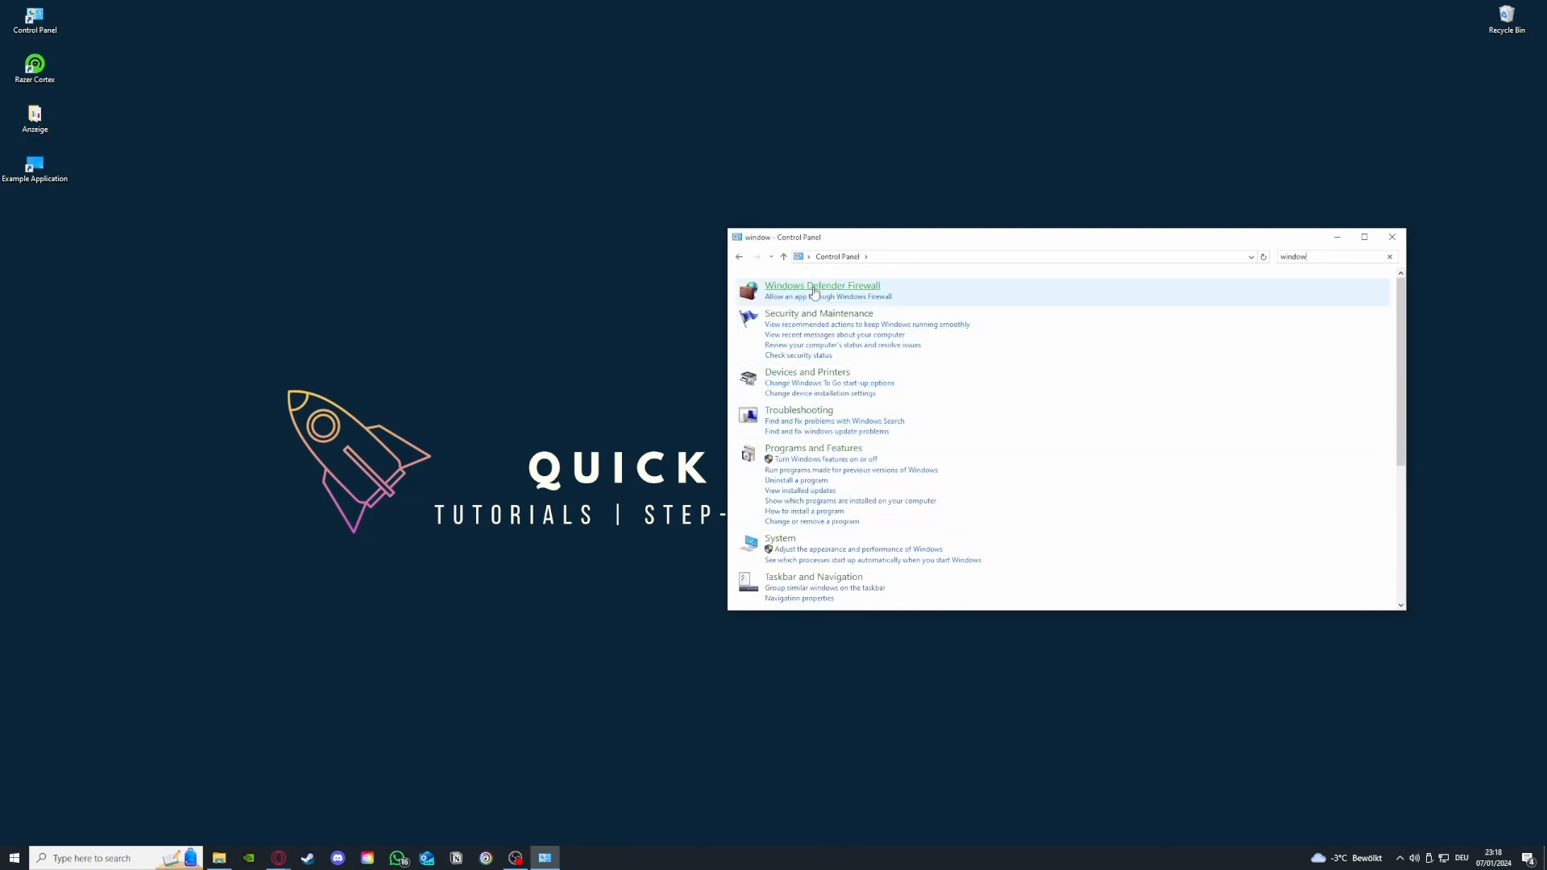
click(822, 285)
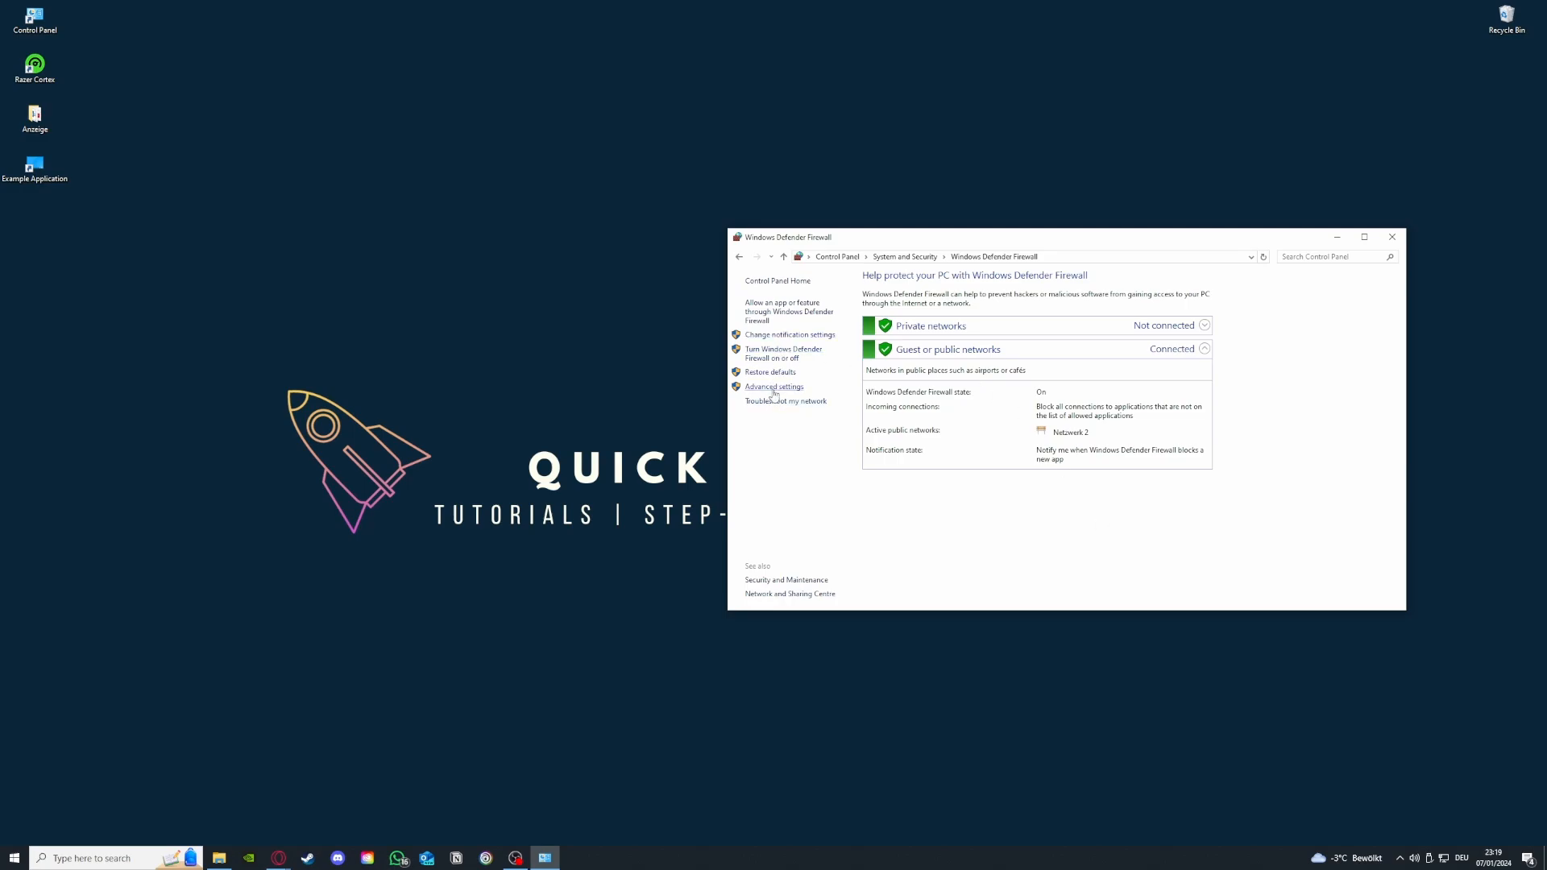
Look through the apps allowed to communicate through Windows Defender Firewall and return to the firewall overview.
click(776, 313)
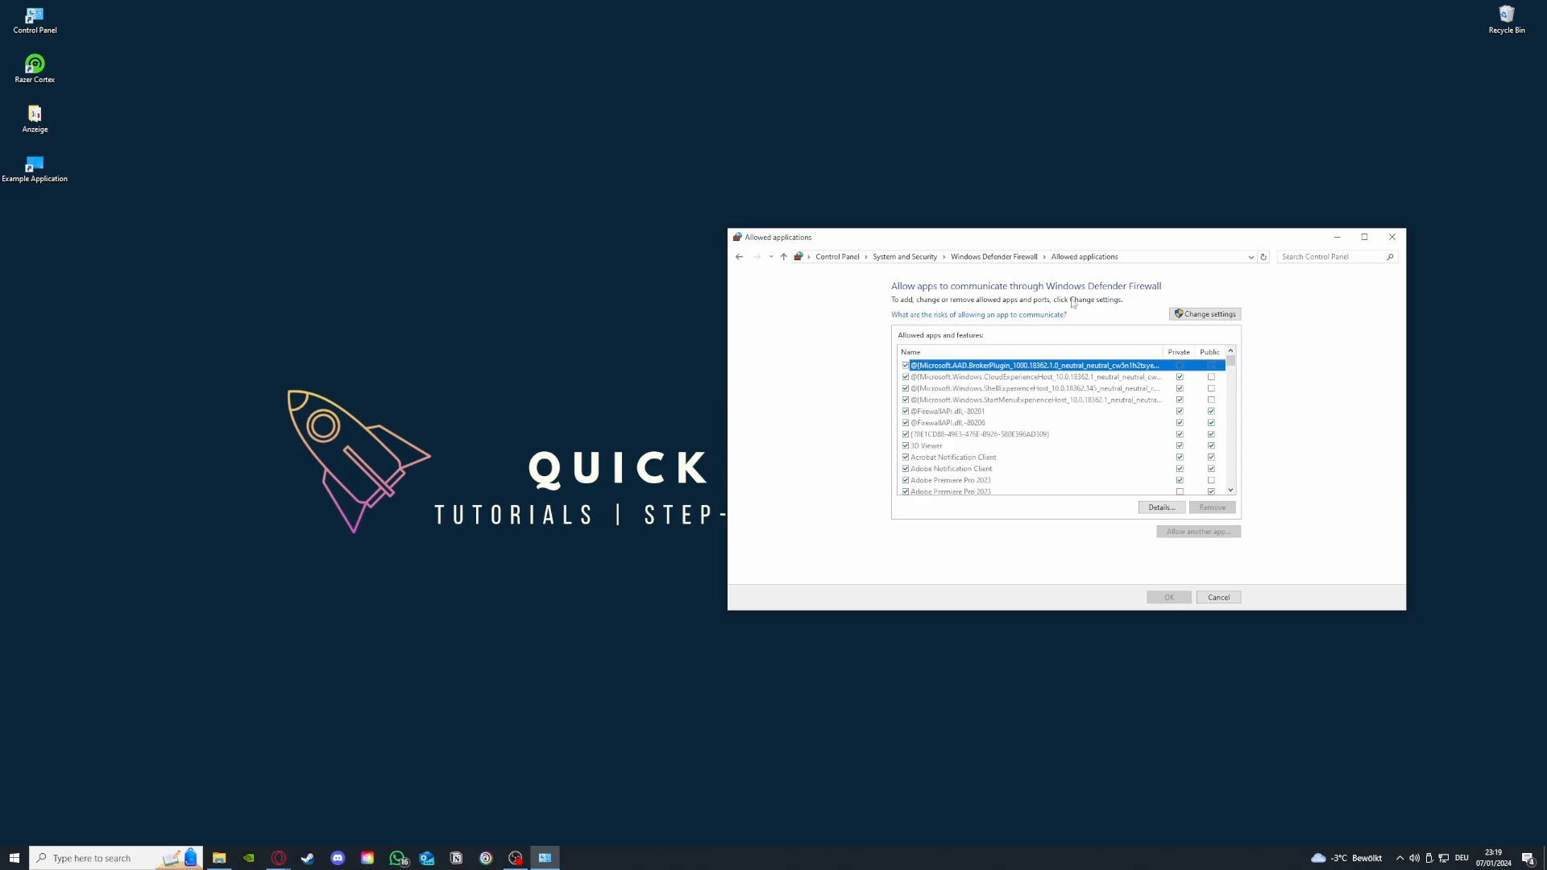
click(740, 257)
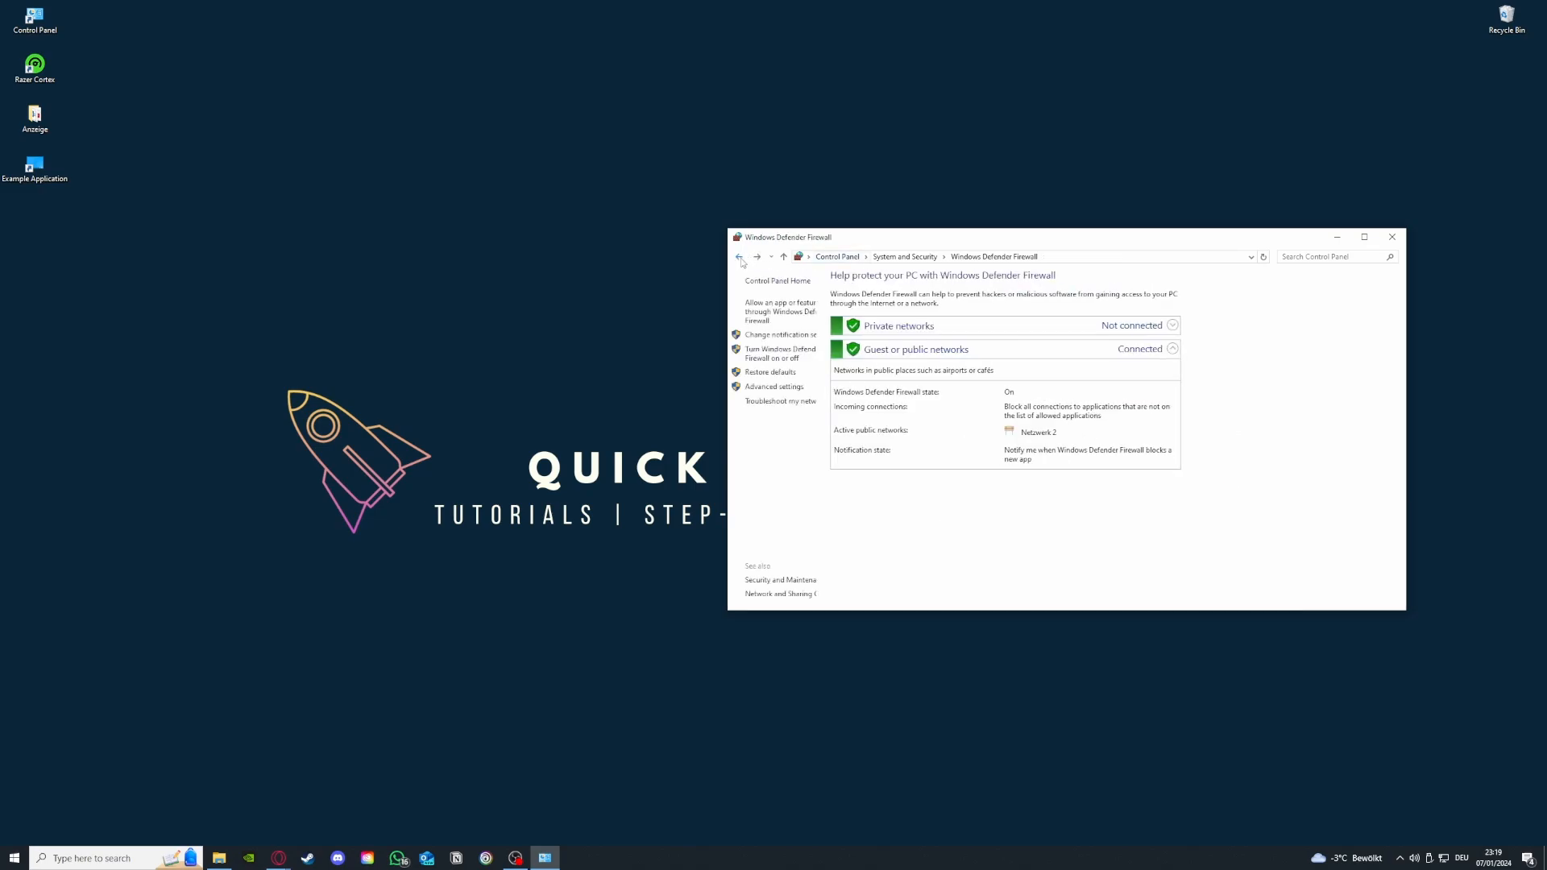
click(775, 314)
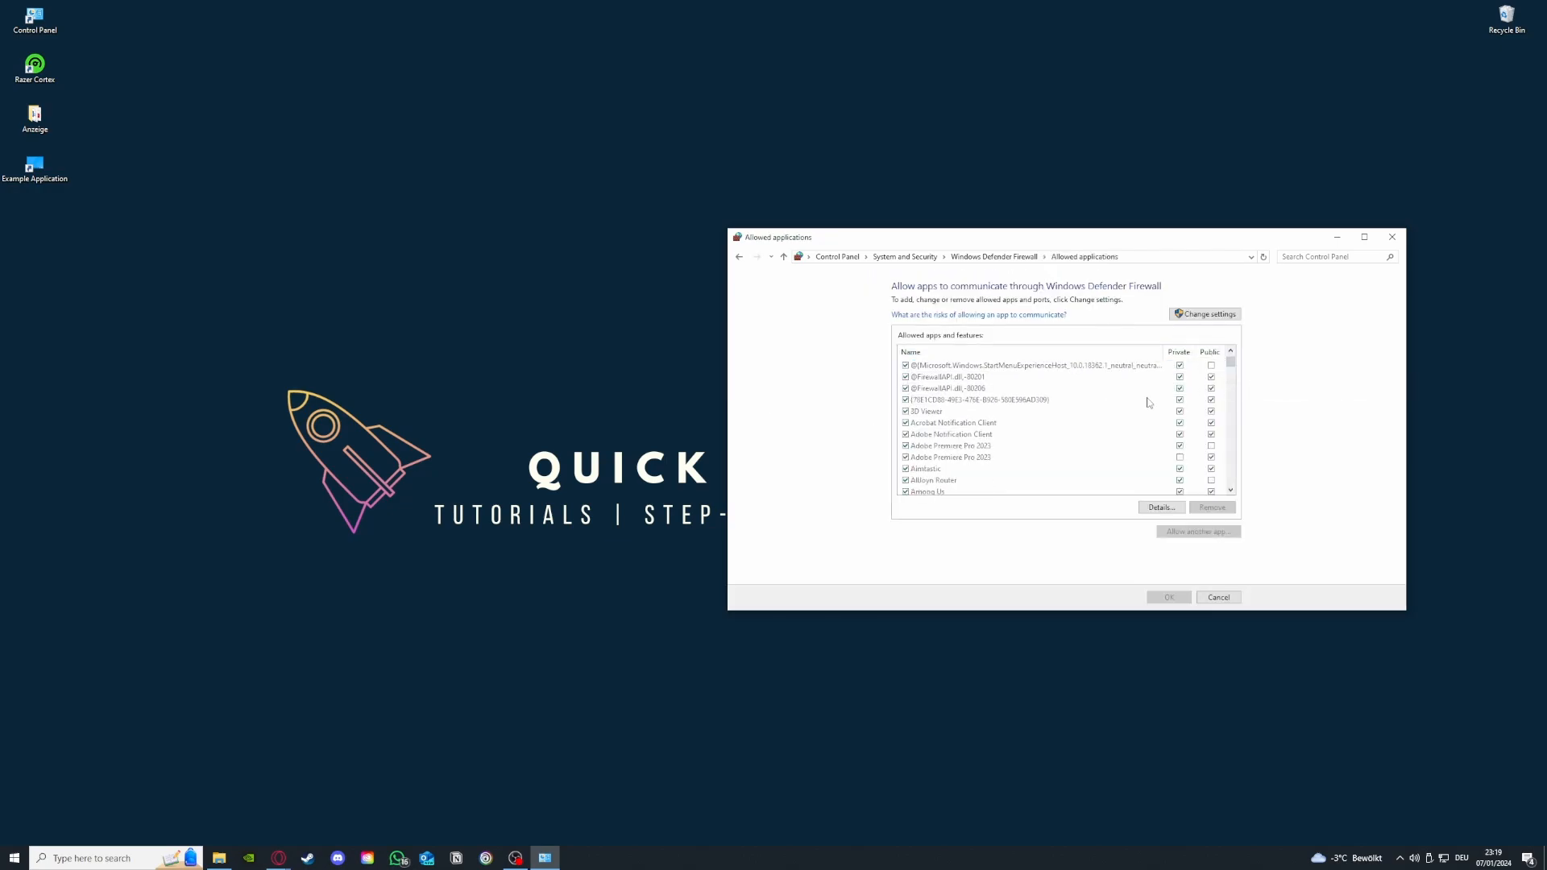
scroll(1148, 403, down, 10)
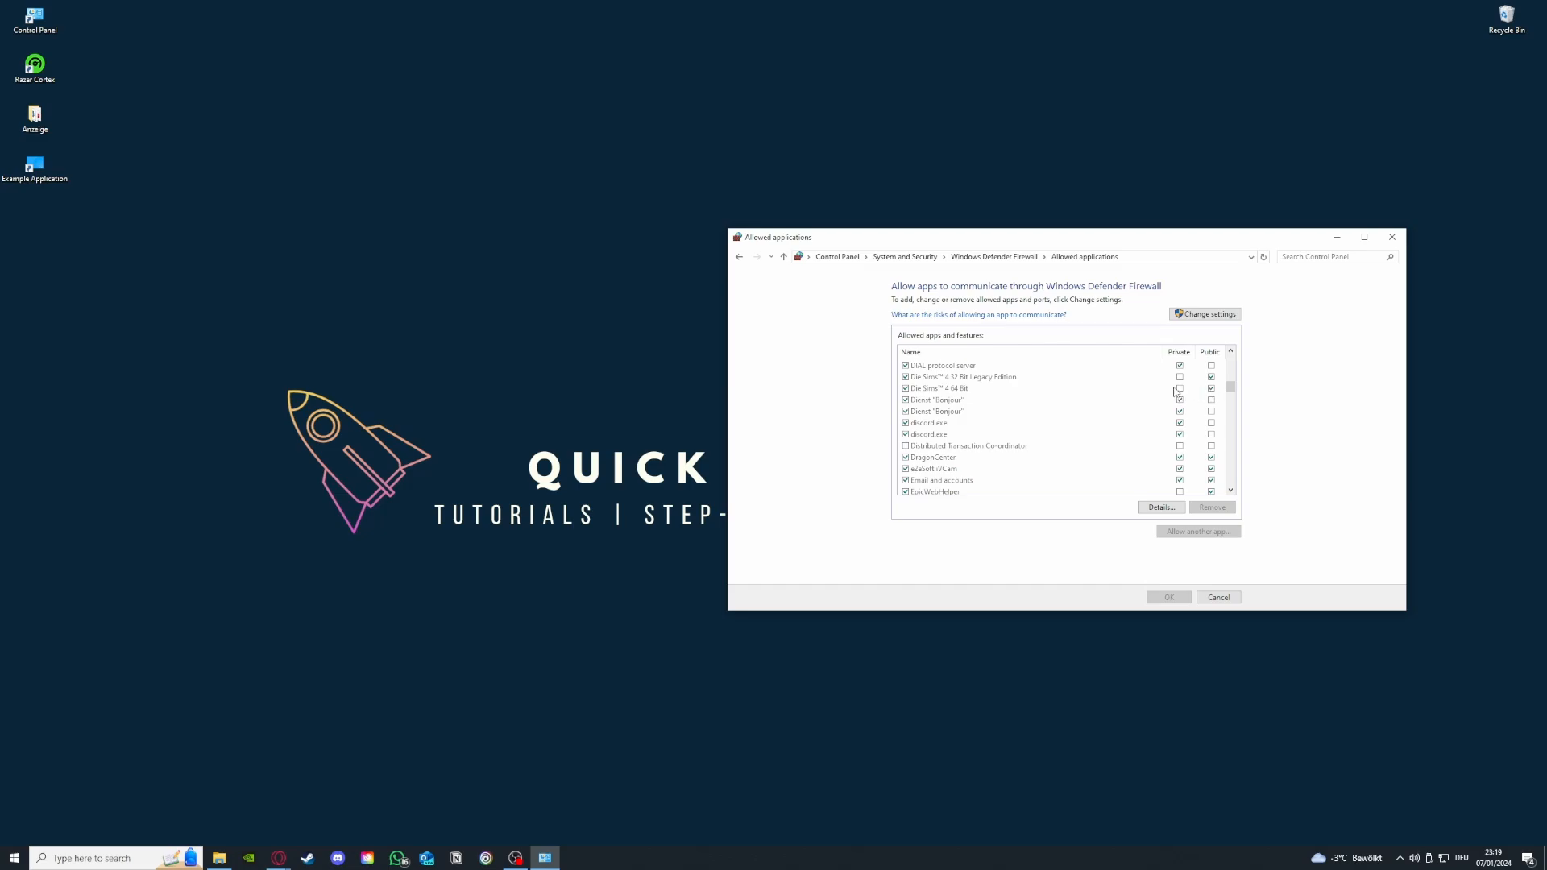
click(738, 258)
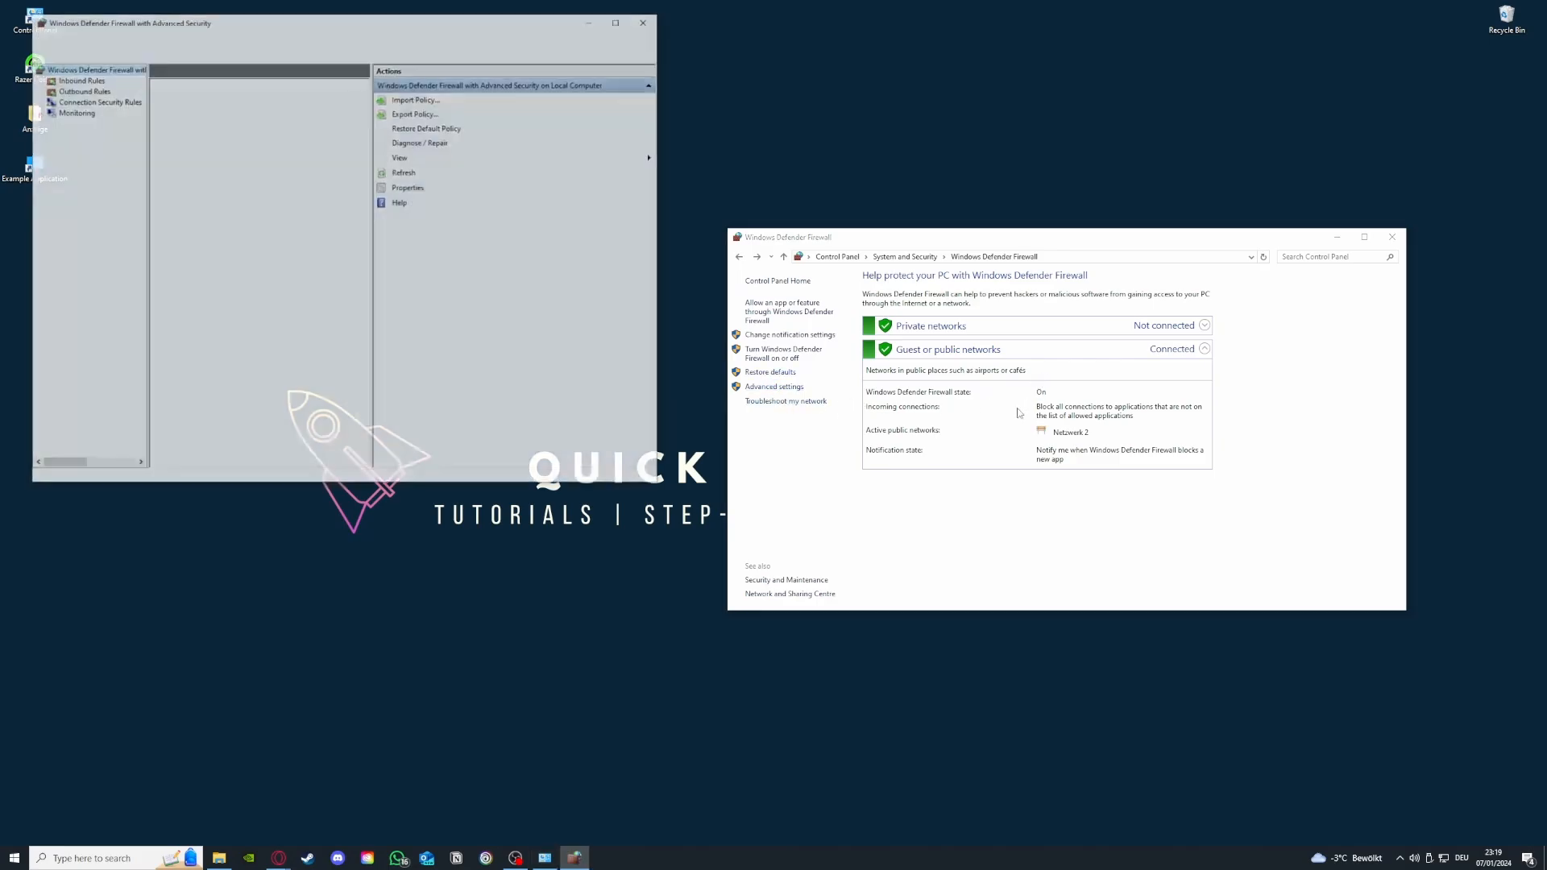
Open the firewall's advanced settings, switch between Inbound and Outbound Rules, and look through the inbound list.
scroll(240, 187, down, 3)
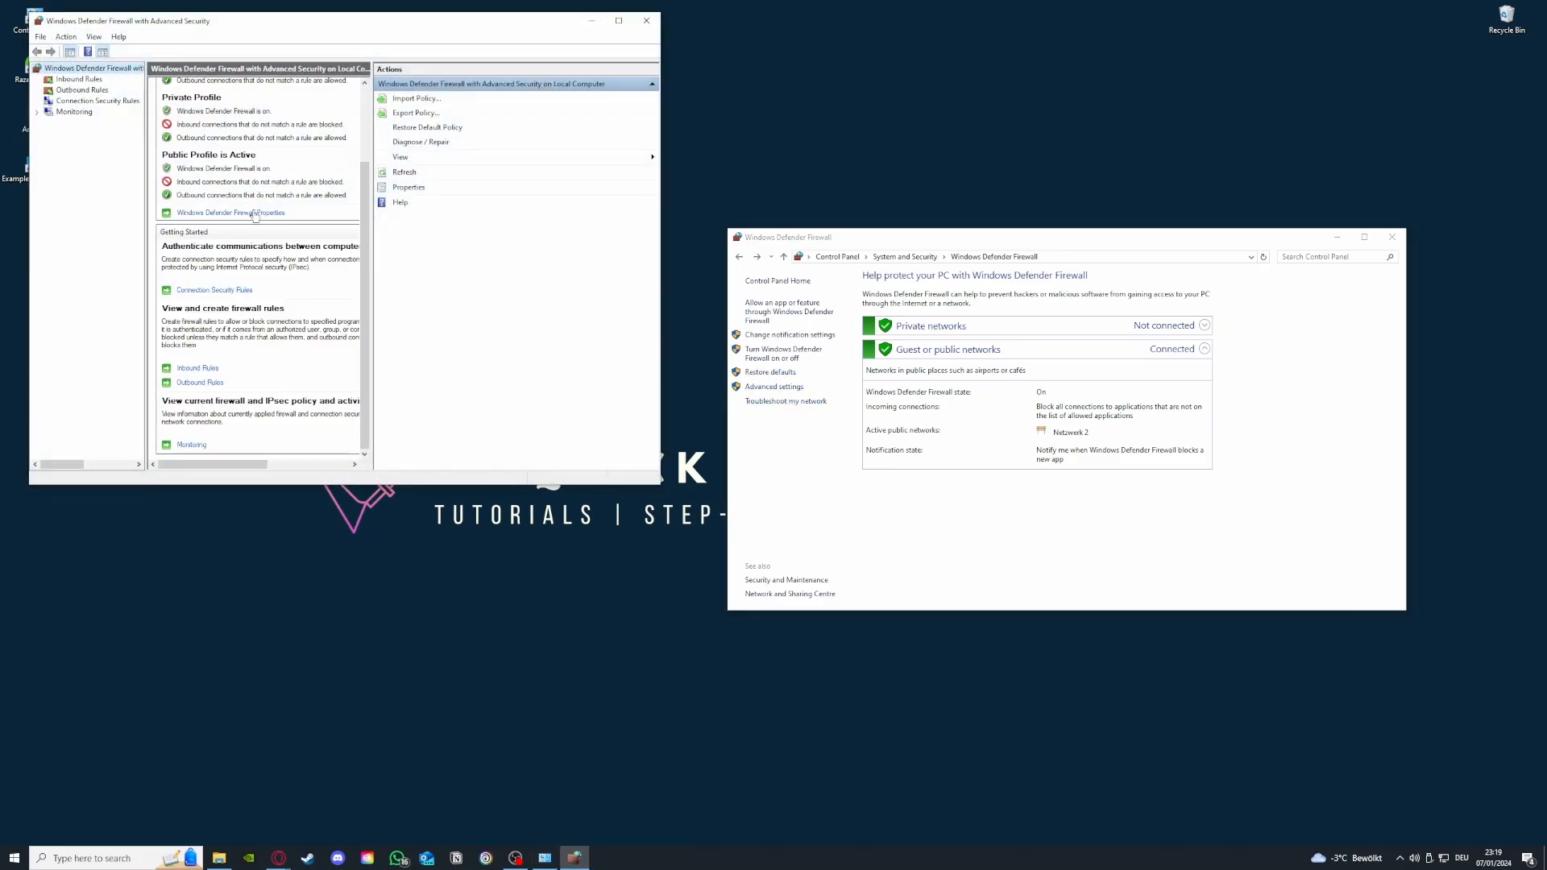
click(79, 80)
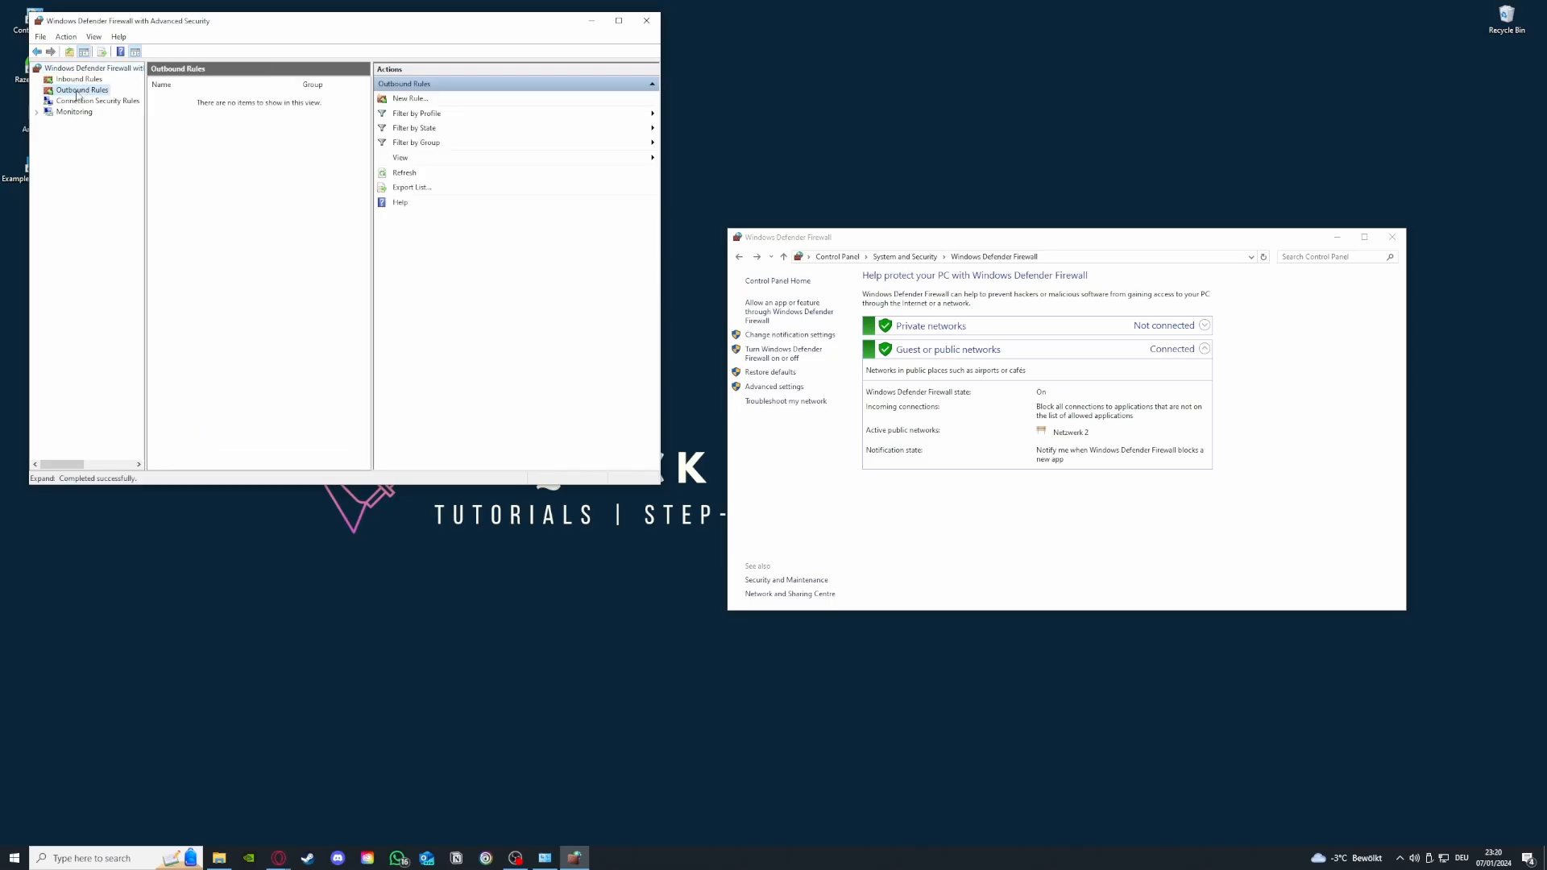
click(82, 89)
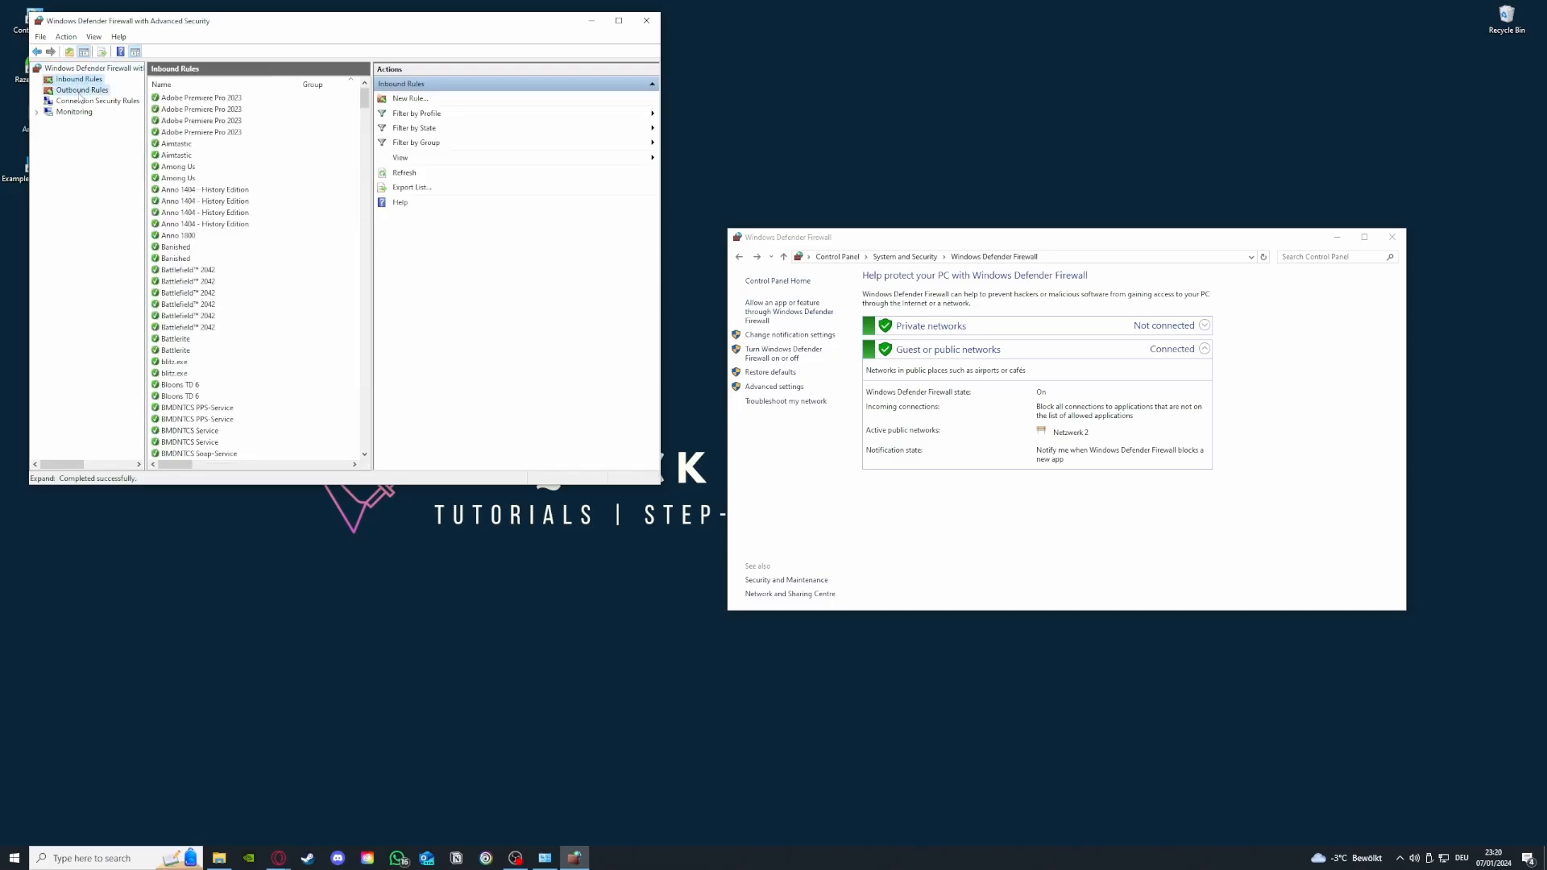
click(79, 80)
scroll(252, 242, down, 20)
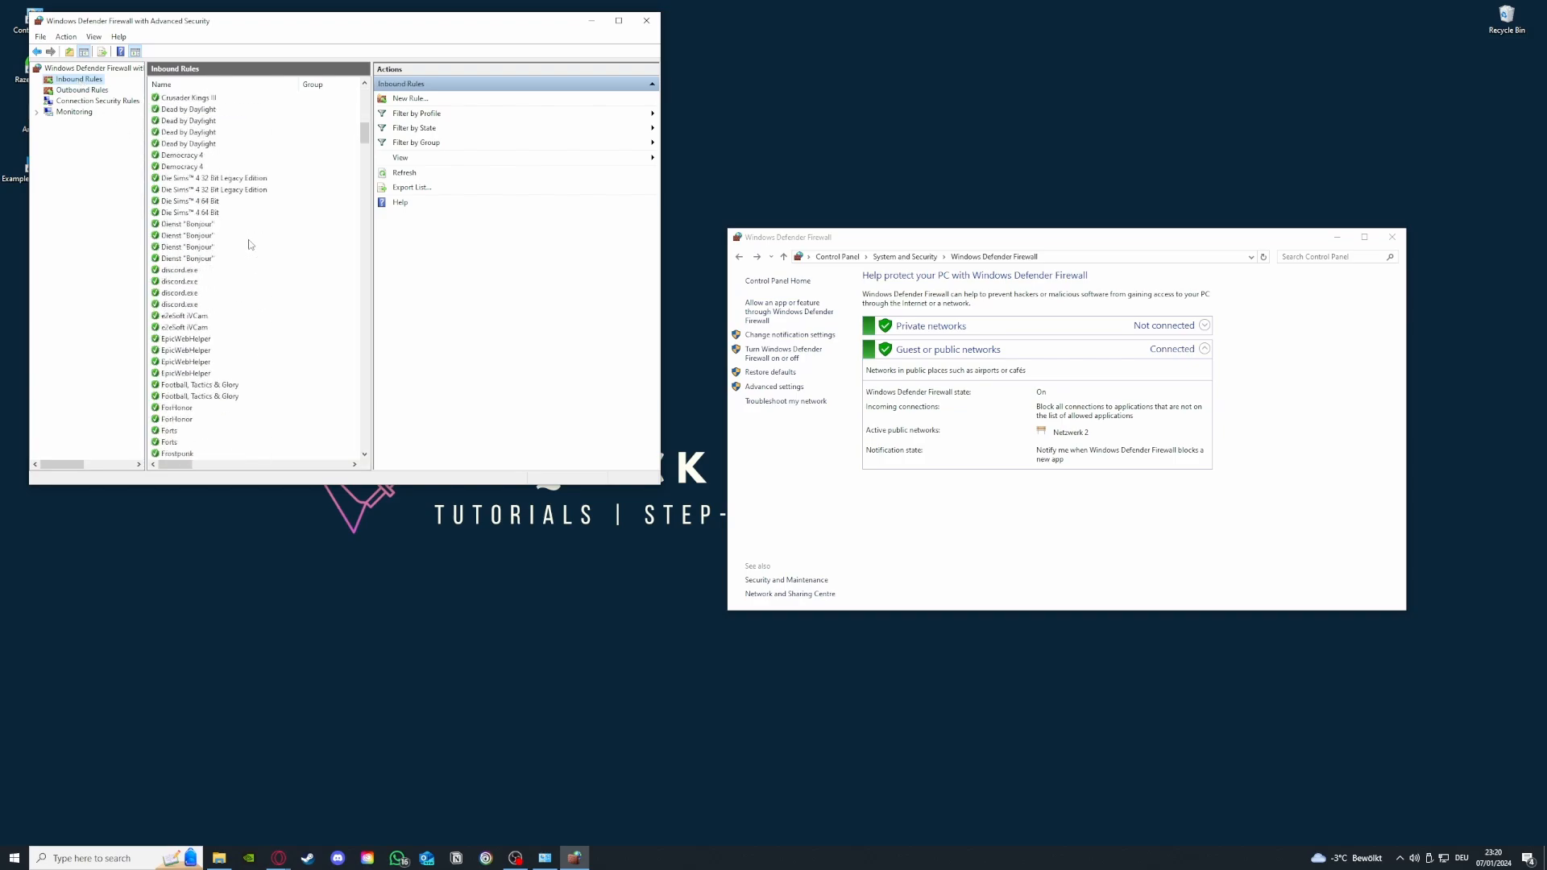
View the rule types in the New Inbound Rule Wizard, cancel it, and look further down the inbound rules.
click(433, 100)
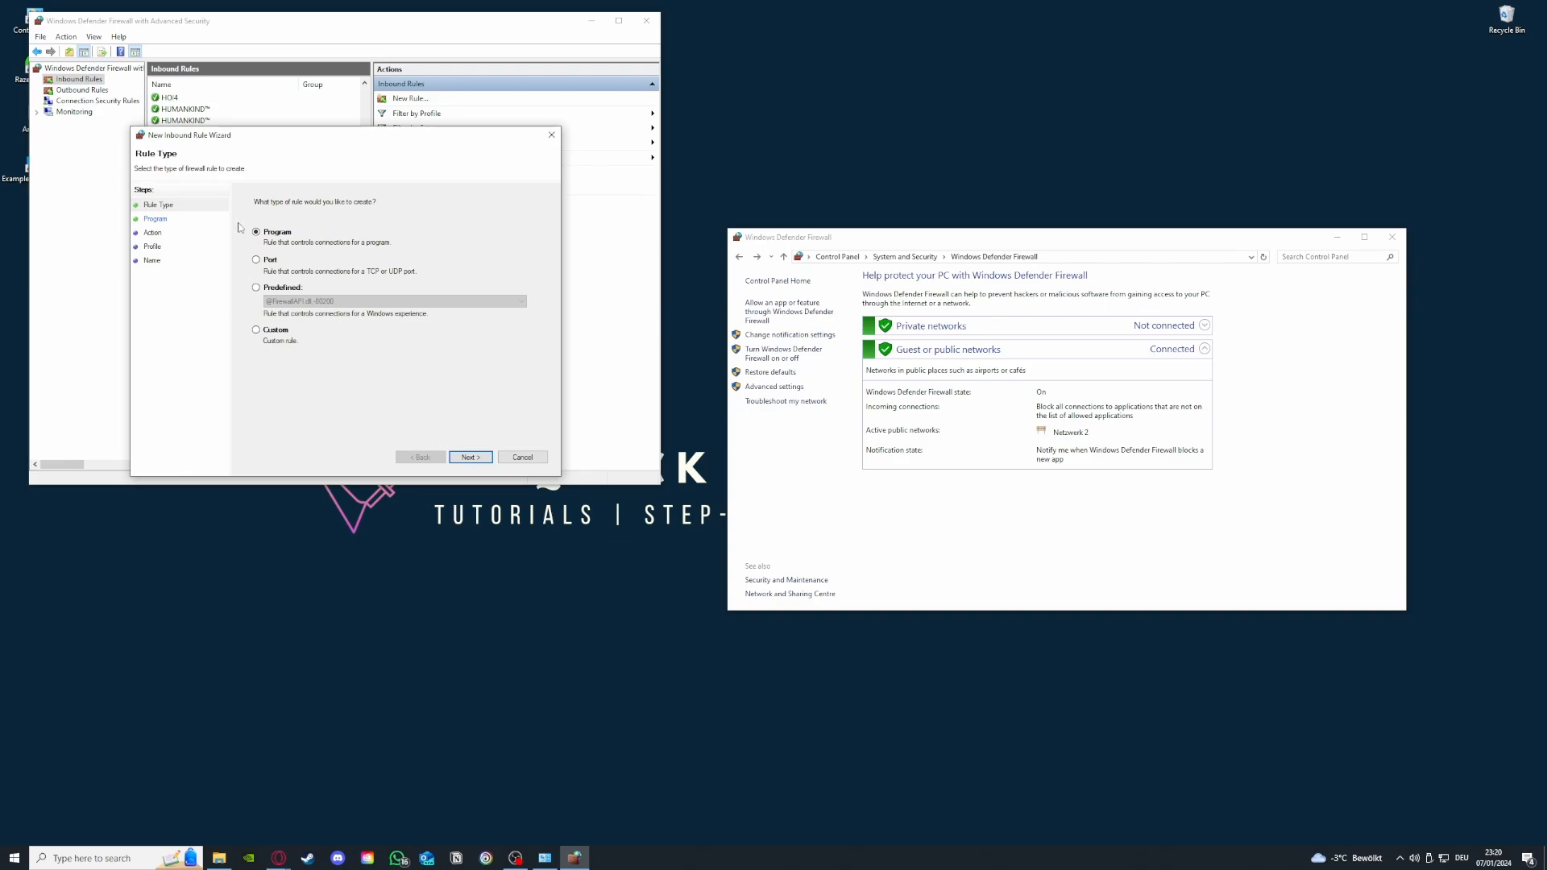
click(556, 137)
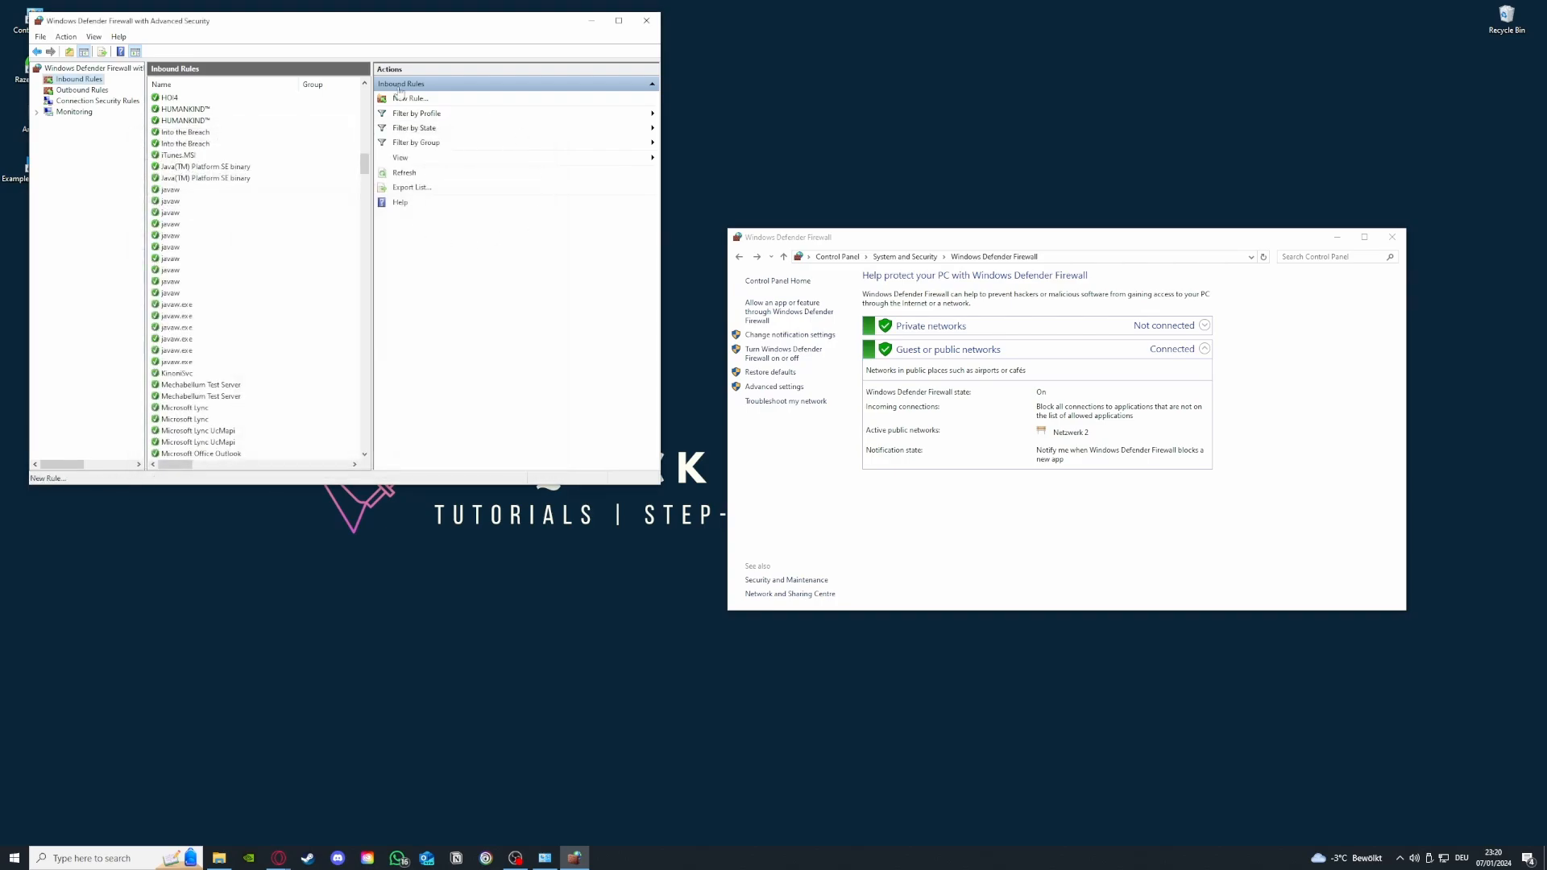
scroll(283, 389, down, 15)
scroll(280, 389, down, 8)
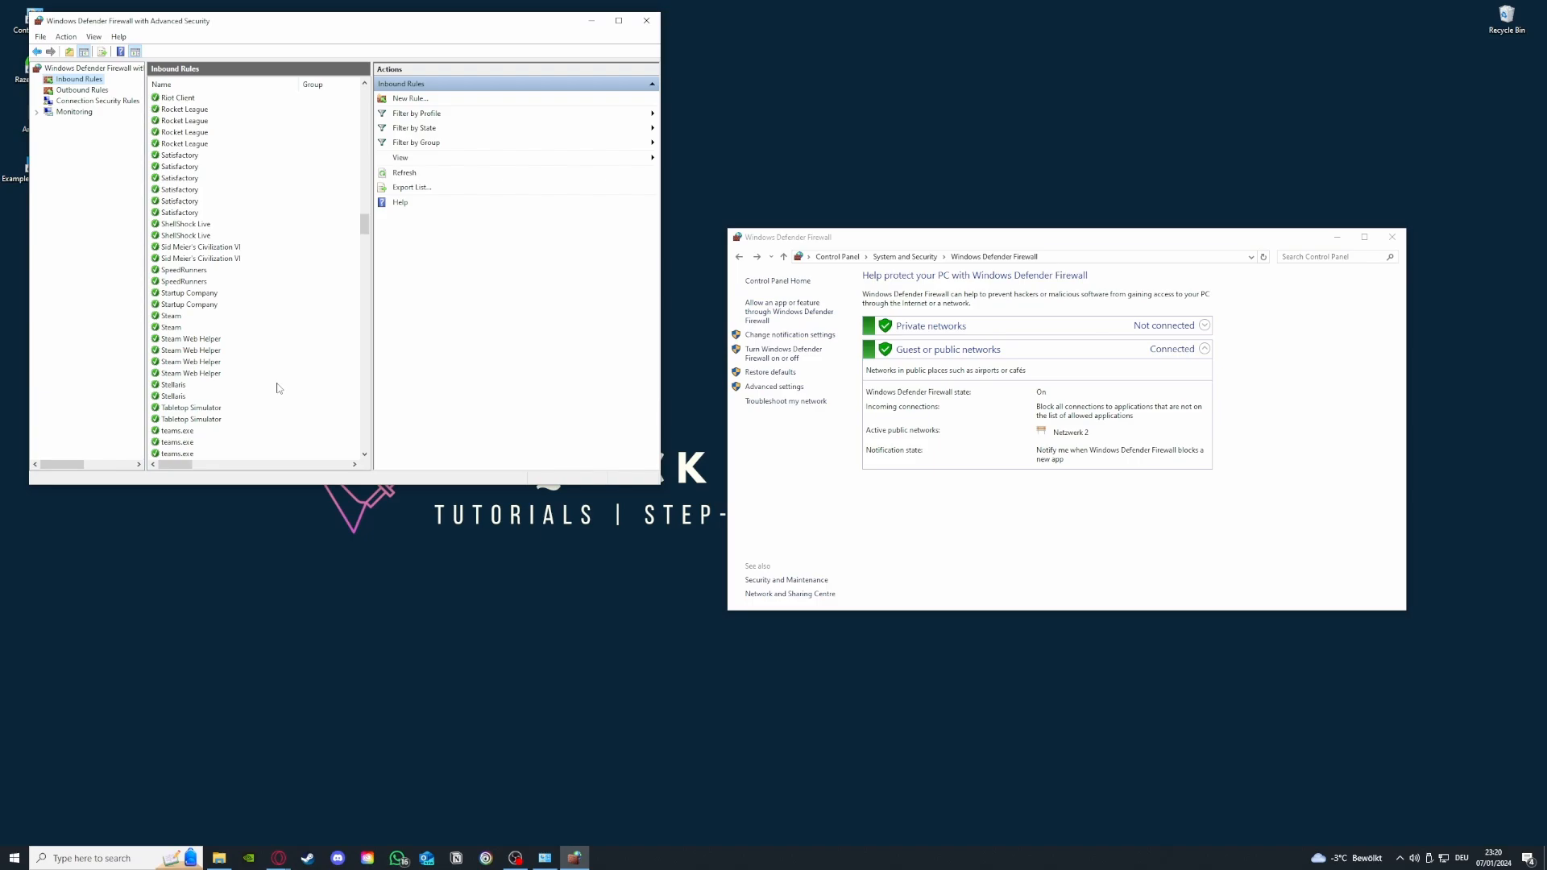
Show the firewall's Outbound Rules and look through the list, ending back at its beginning.
click(81, 90)
click(80, 81)
click(82, 90)
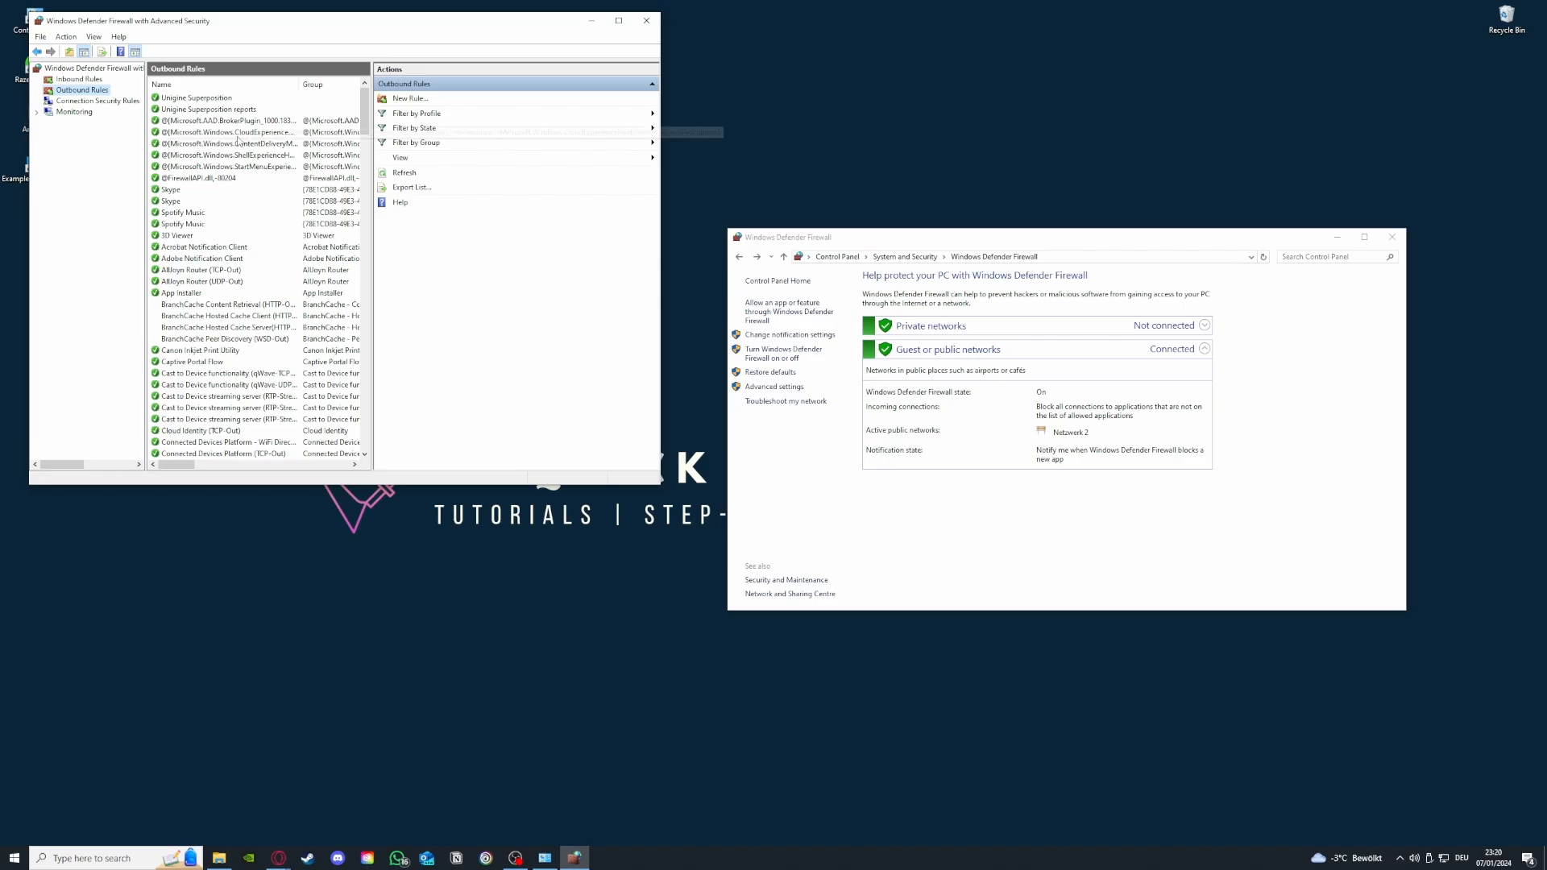
scroll(242, 145, down, 15)
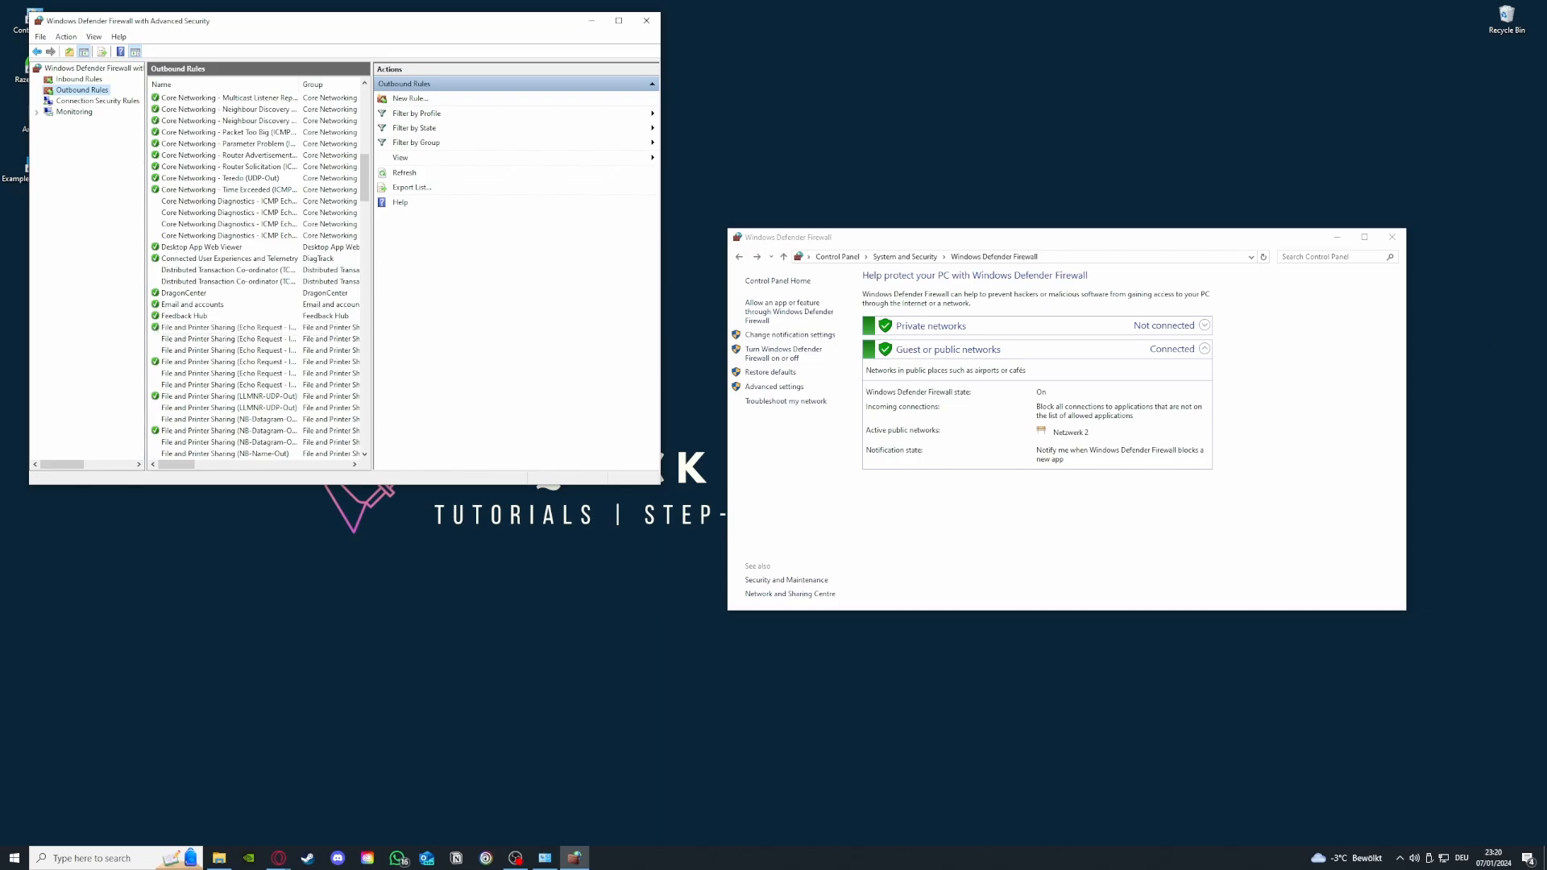
key(alt+Tab)
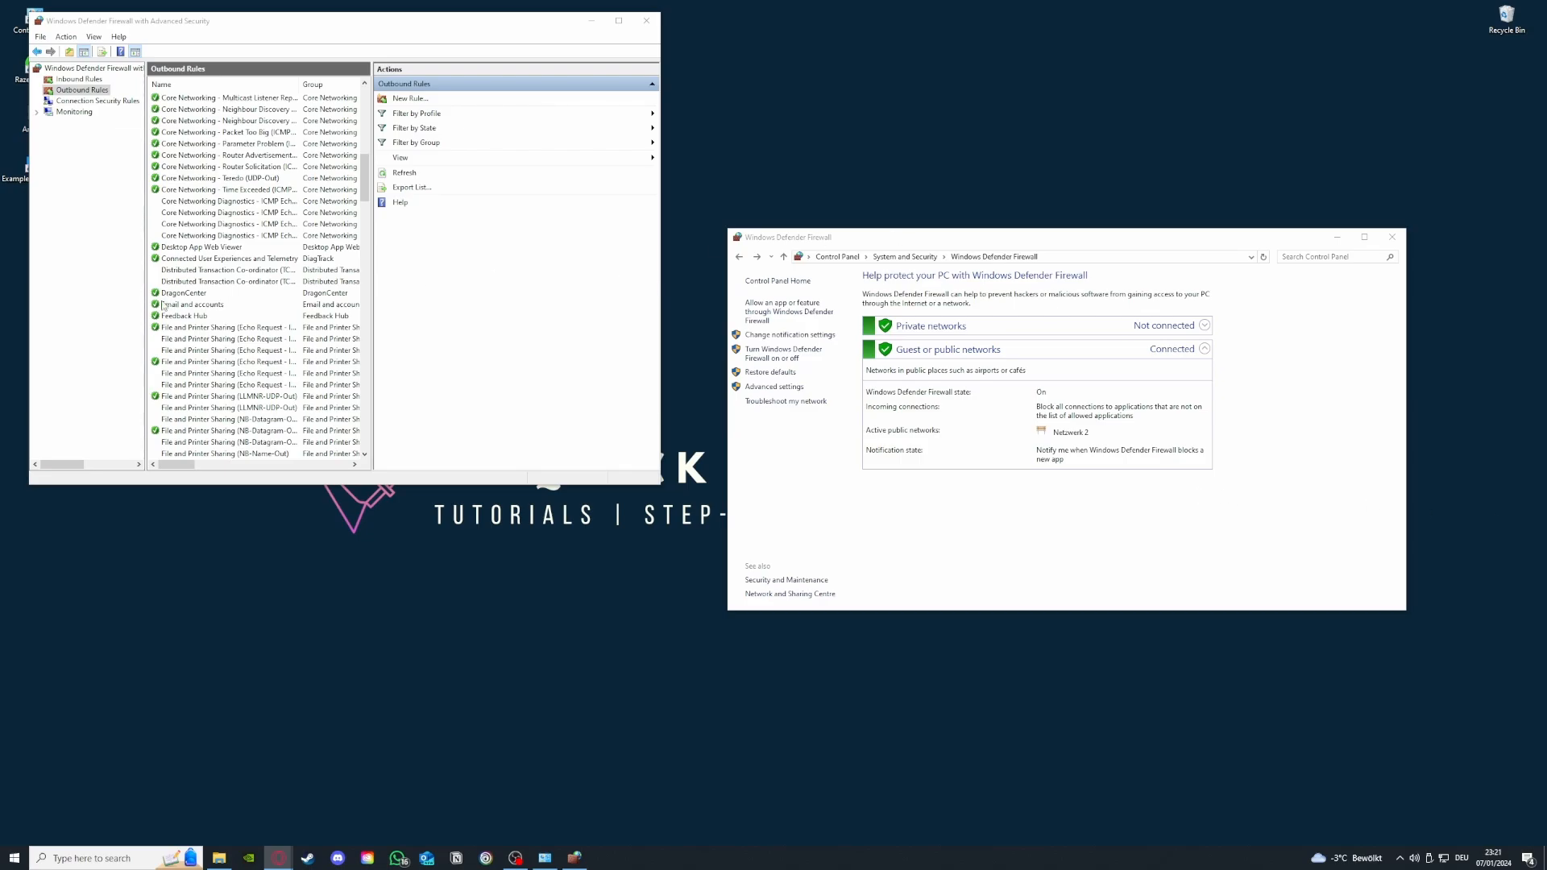
scroll(210, 322, up, 10)
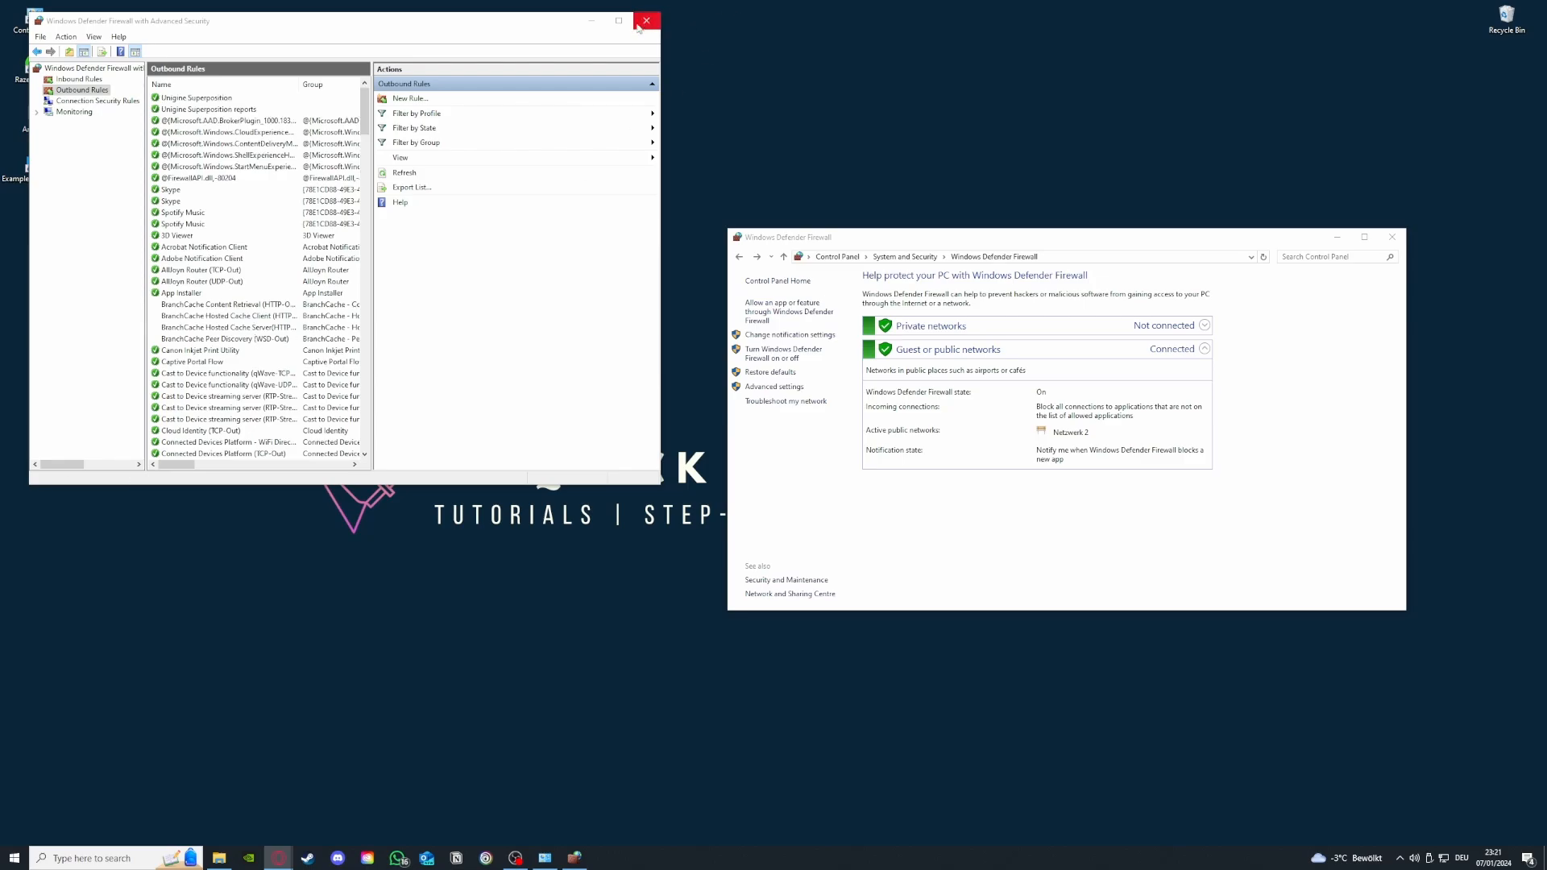
Review the Inbound Rules and Outbound Rules once more, and close both firewall windows.
click(70, 79)
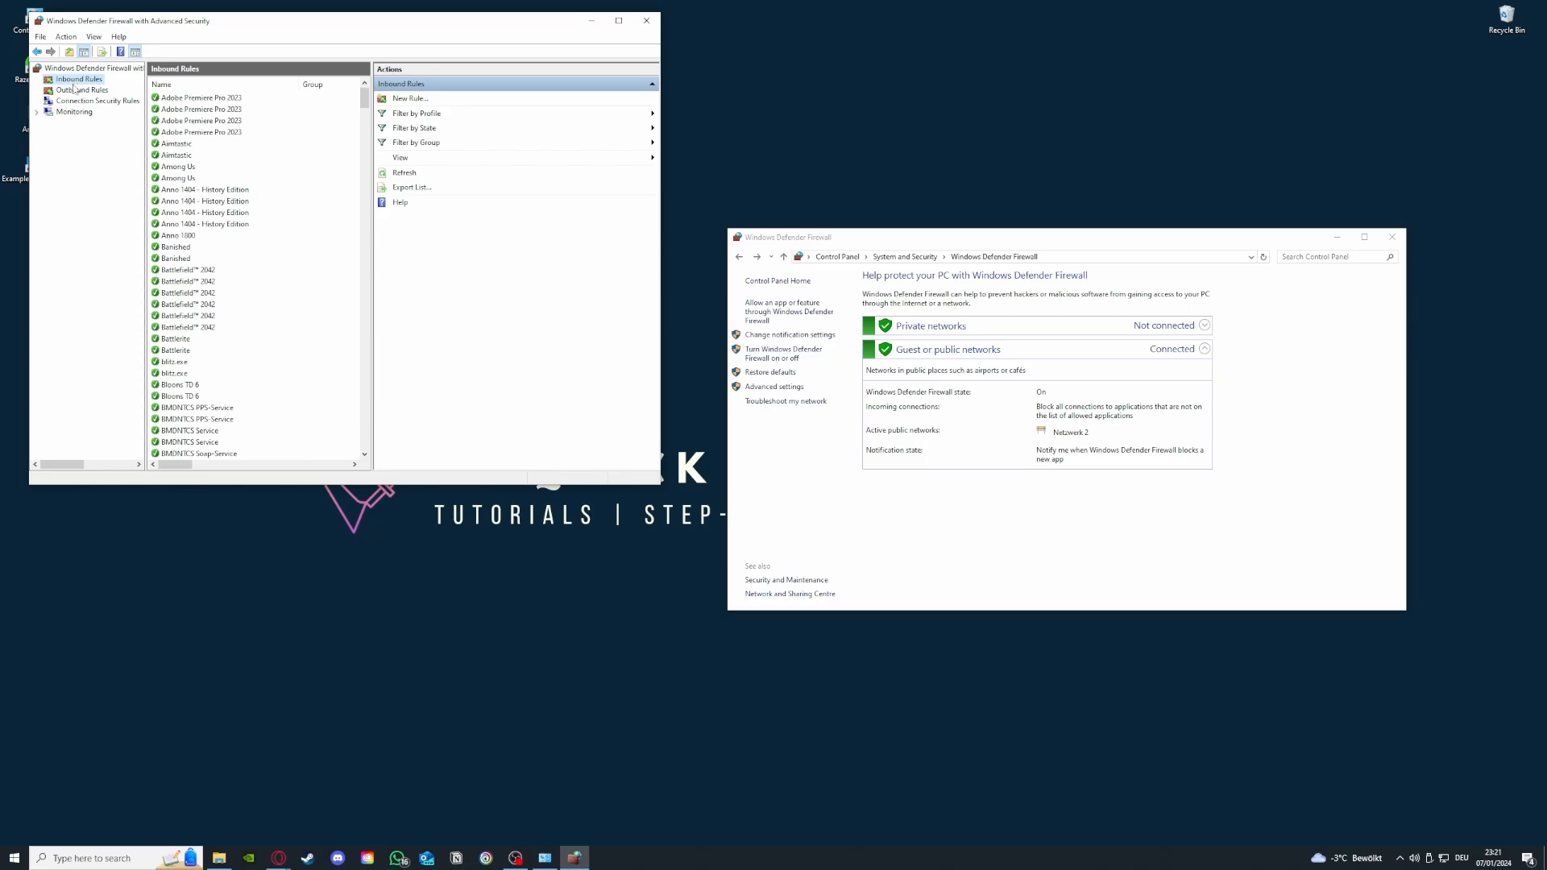
click(76, 90)
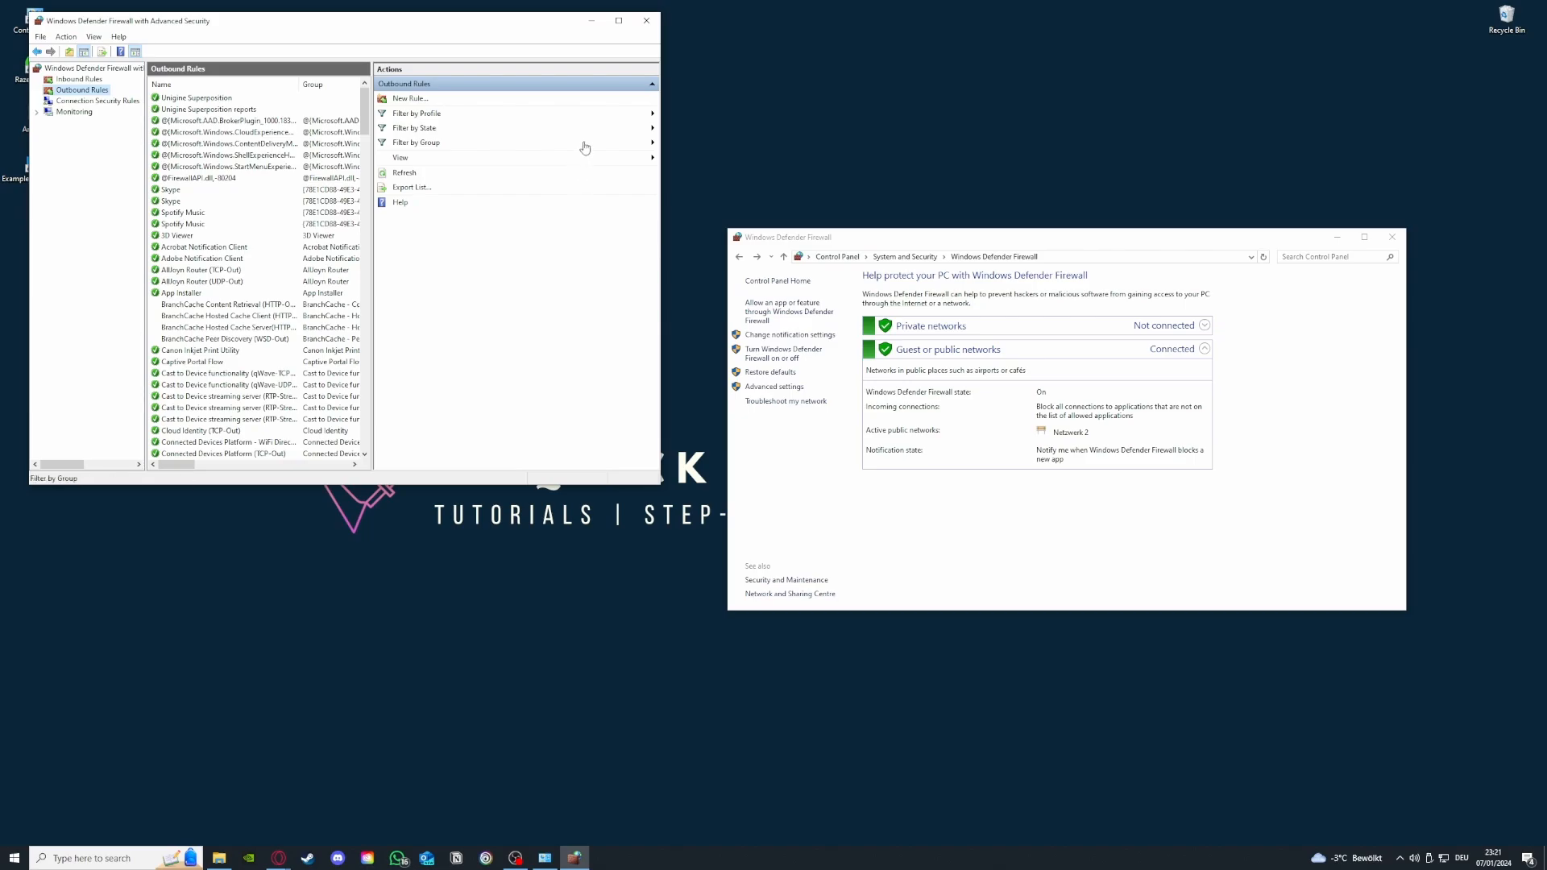
click(646, 21)
click(1391, 239)
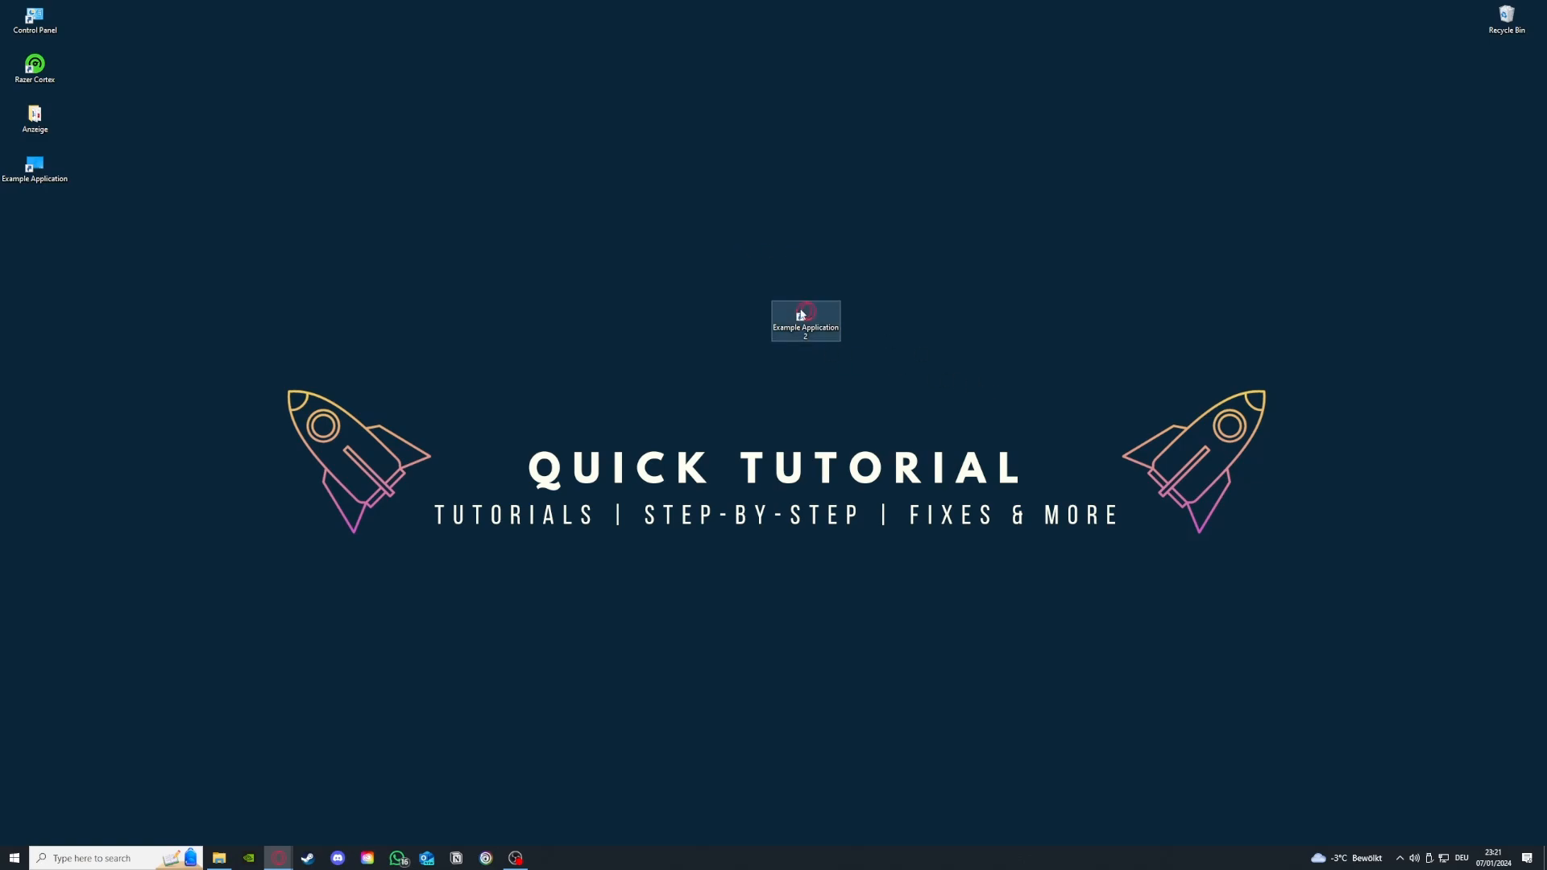
Move the Example Application 2 shortcut to the empty desktop area above the word QUICK in the wallpaper.
drag(806, 314, 595, 266)
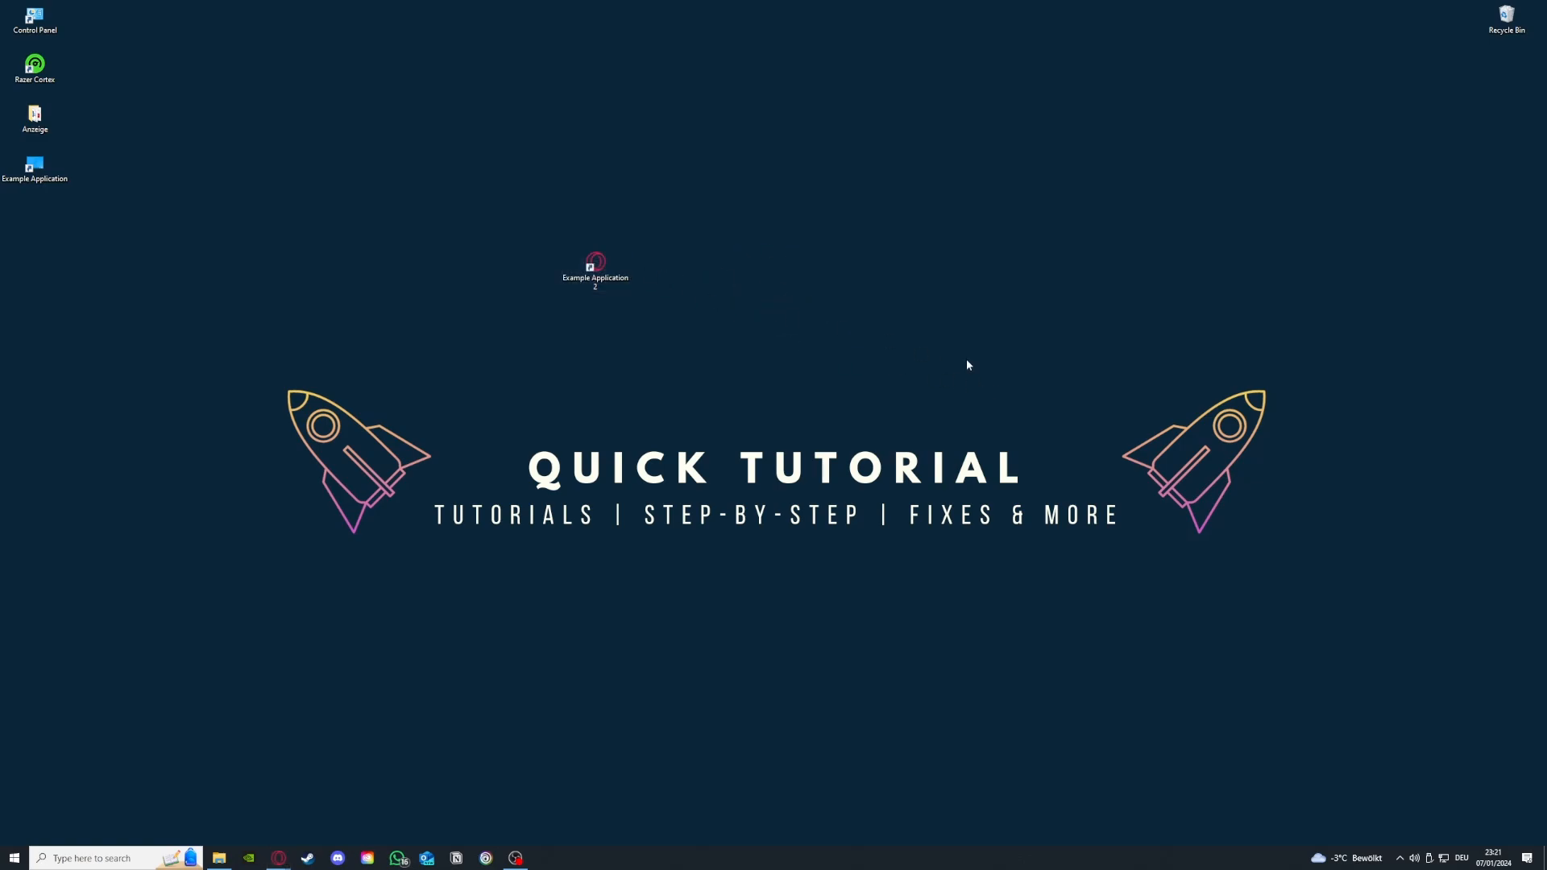